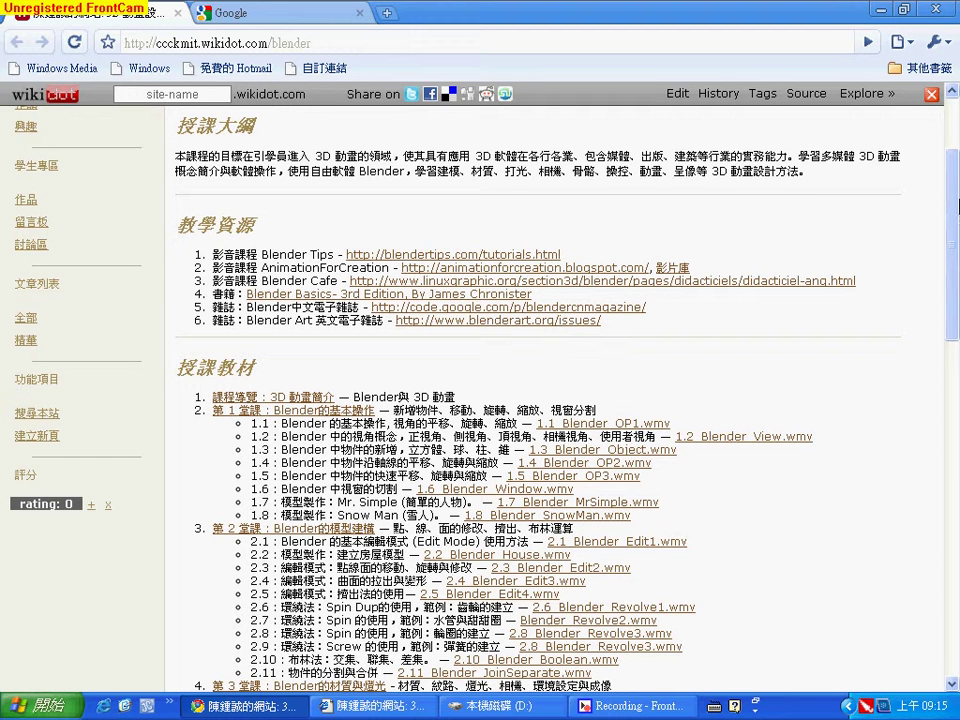
Step: Scroll the course page and highlight the Blender Tips entry under 教學資源
{"action": "scroll", "coordinate": [957, 205], "scroll_direction": "up", "scroll_amount": 3}
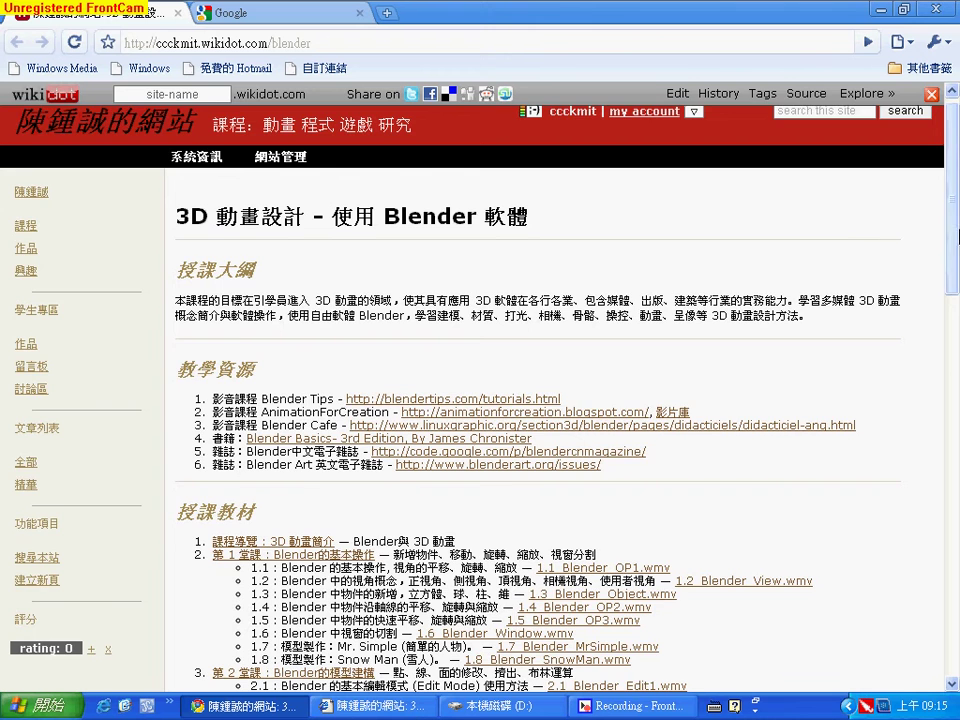
{"action": "scroll", "coordinate": [262, 243], "scroll_direction": "down", "scroll_amount": 2}
{"action": "scroll", "coordinate": [262, 243], "scroll_direction": "down", "scroll_amount": 1}
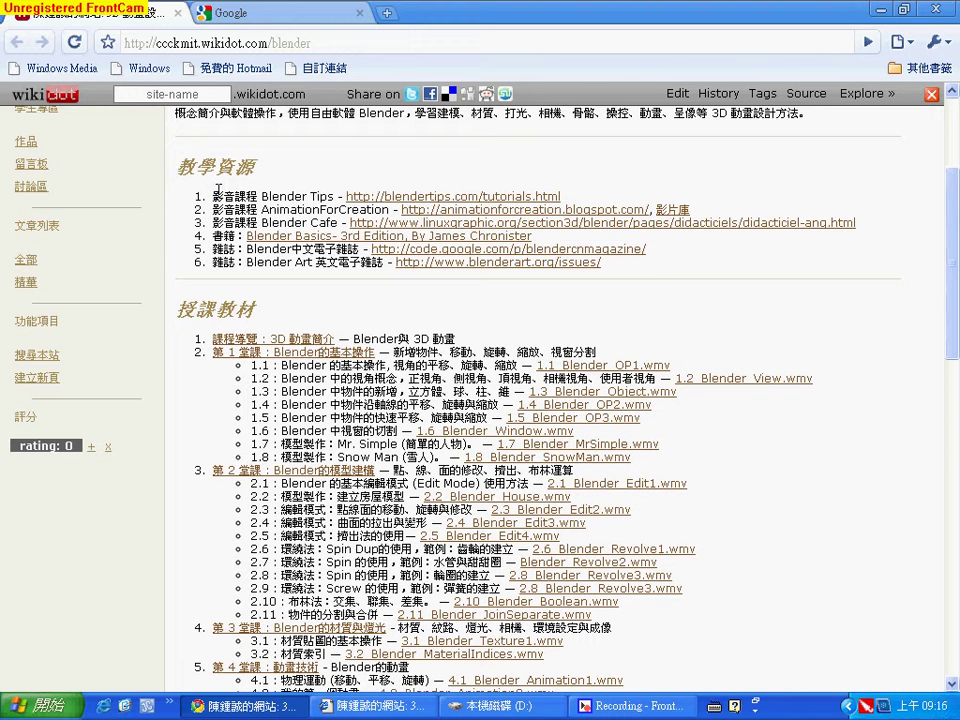
{"action": "left_click_drag", "start_coordinate": [212, 196], "coordinate": [335, 197]}
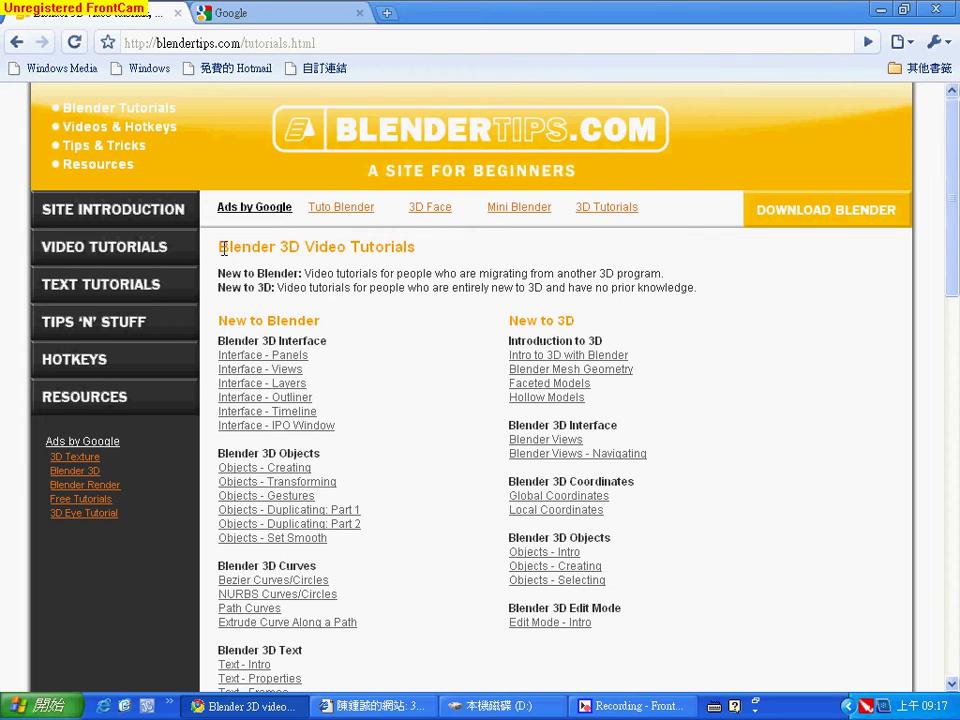
Step: Scroll the BlenderTips tutorials list and open the 'Interface - Panels' tutorial under Blender 3D Interface
{"action": "mouse_move", "coordinate": [226, 247]}
{"action": "left_mouse_down"}
{"action": "mouse_move", "coordinate": [388, 306]}
{"action": "mouse_move", "coordinate": [416, 343]}
{"action": "left_mouse_up"}
{"action": "left_click", "coordinate": [416, 343]}
{"action": "left_click_drag", "start_coordinate": [955, 287], "coordinate": [950, 572]}
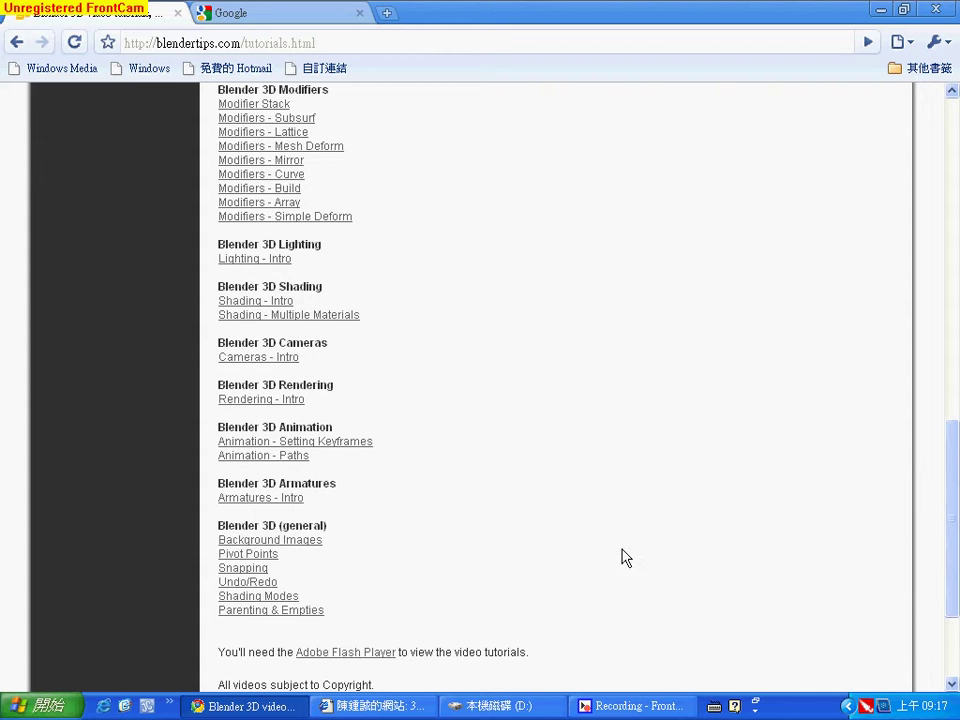
{"action": "mouse_move", "coordinate": [949, 548]}
{"action": "left_mouse_down"}
{"action": "mouse_move", "coordinate": [936, 264]}
{"action": "mouse_move", "coordinate": [955, 212]}
{"action": "left_mouse_up"}
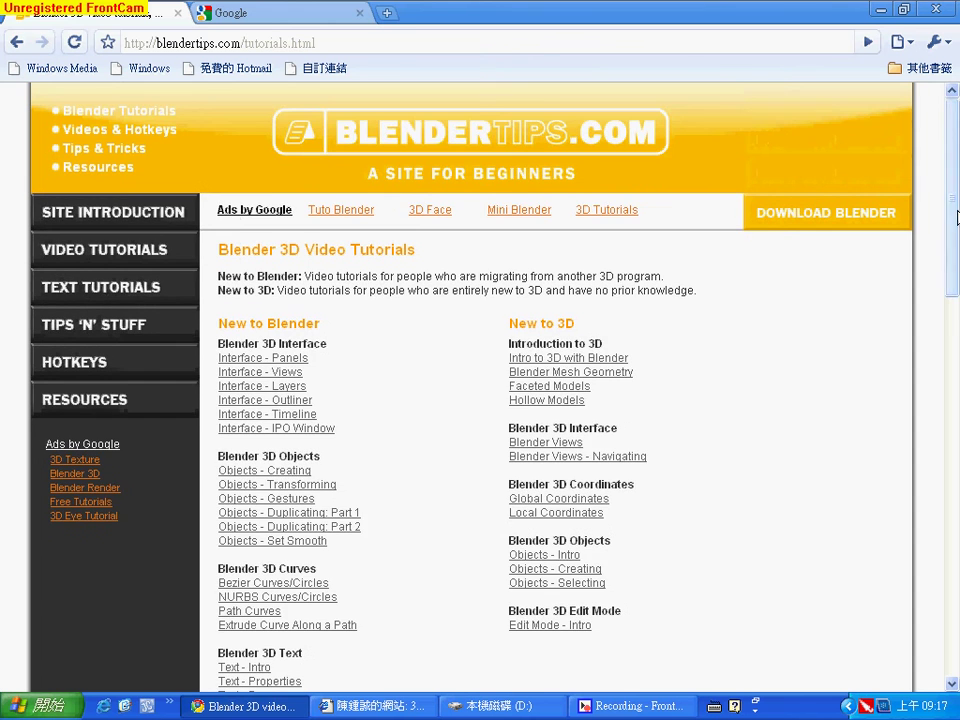
{"action": "left_click", "coordinate": [296, 360]}
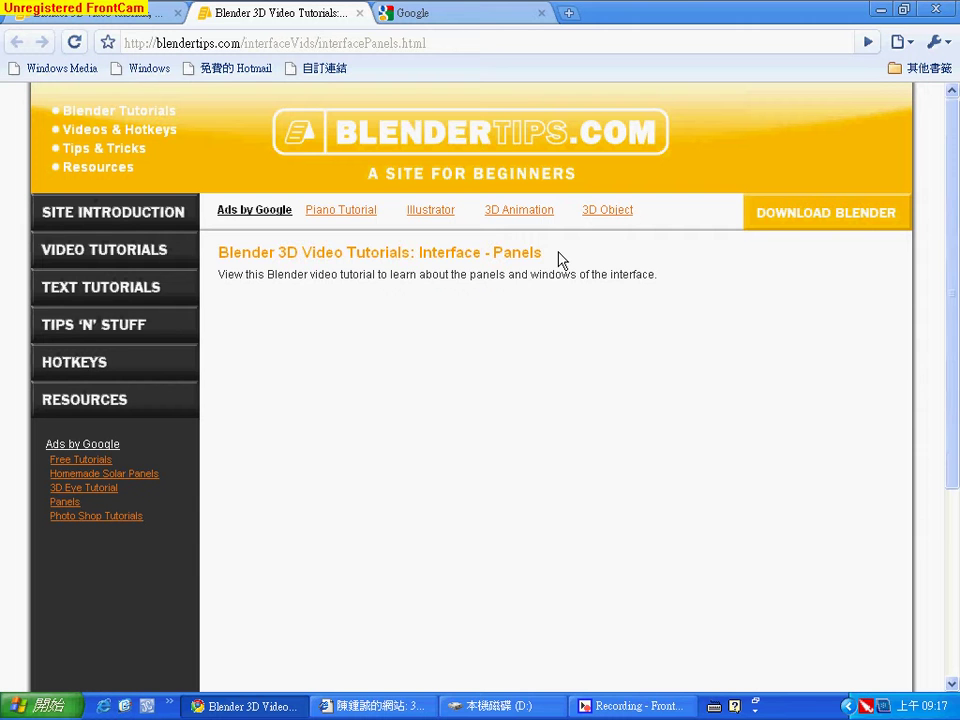
Step: Scroll down to the embedded Flash player and start the Interface - Panels video
{"action": "left_click", "coordinate": [955, 514]}
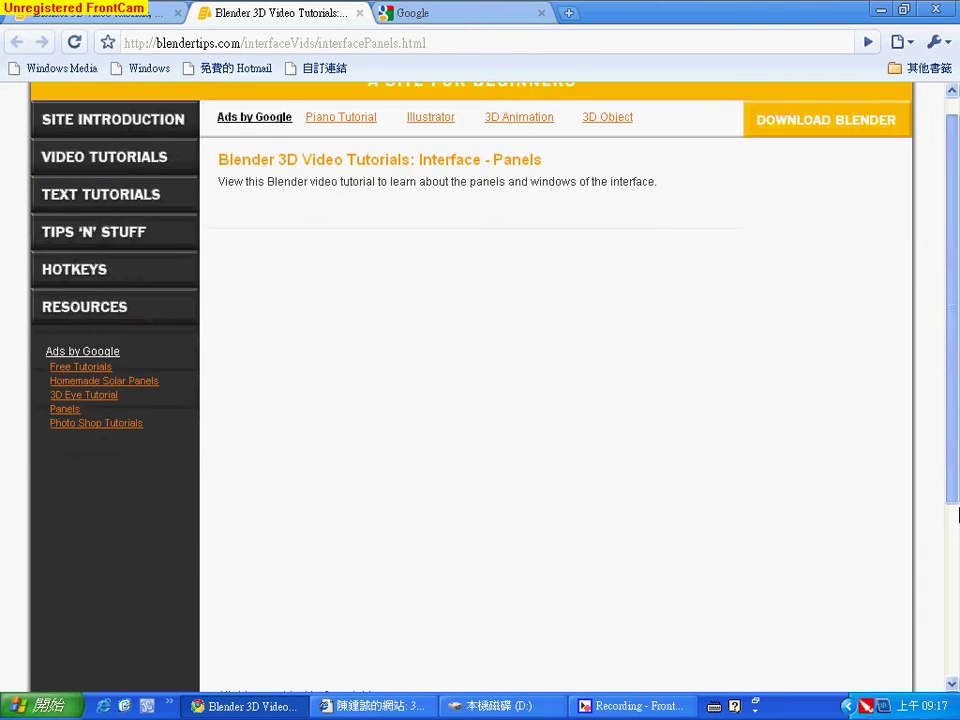
{"action": "left_click", "coordinate": [957, 598]}
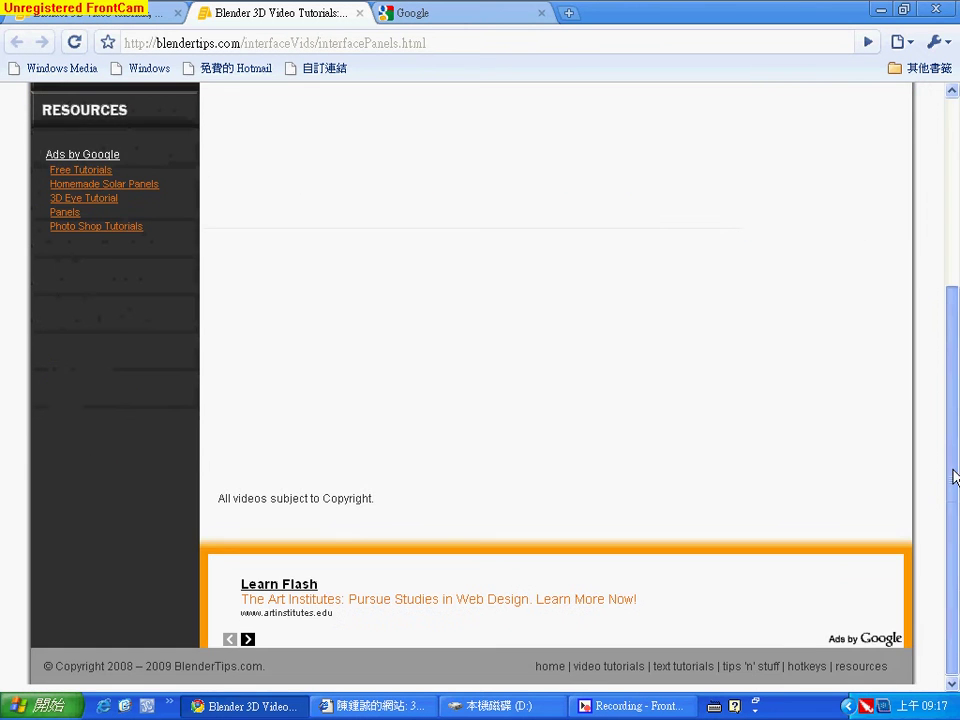
{"action": "left_click_drag", "start_coordinate": [955, 474], "coordinate": [943, 300]}
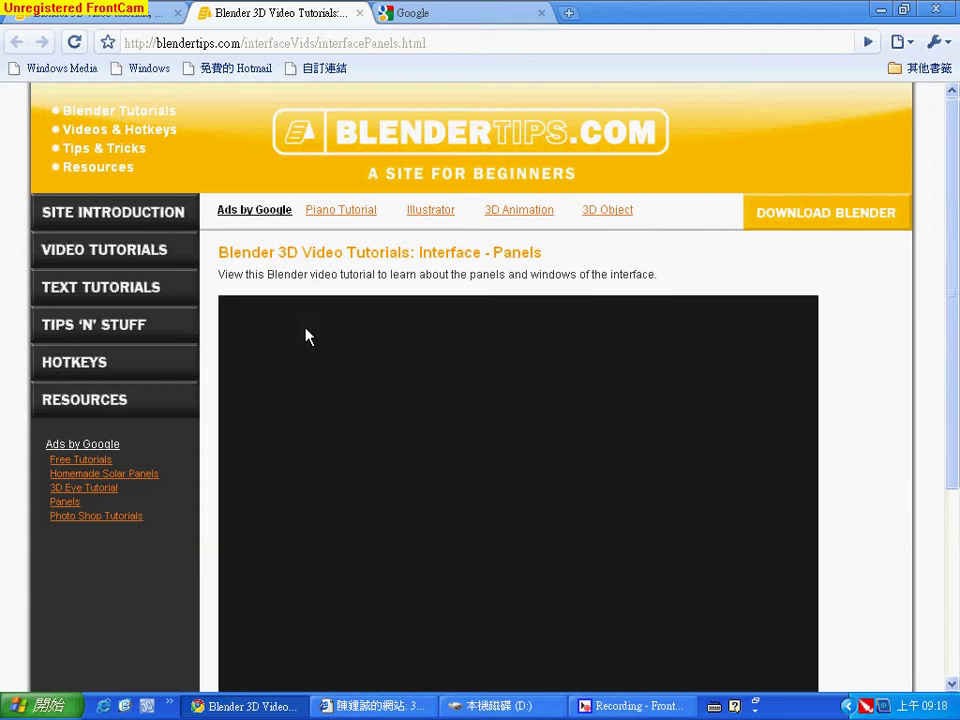
{"action": "left_click_drag", "start_coordinate": [955, 287], "coordinate": [955, 384]}
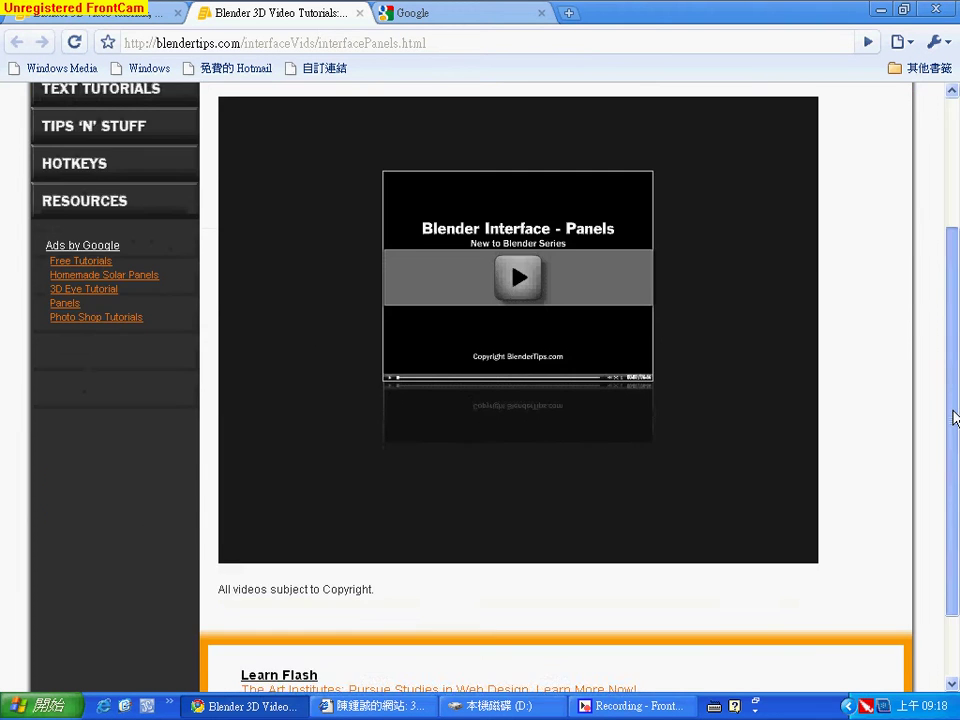
{"action": "left_click", "coordinate": [521, 322]}
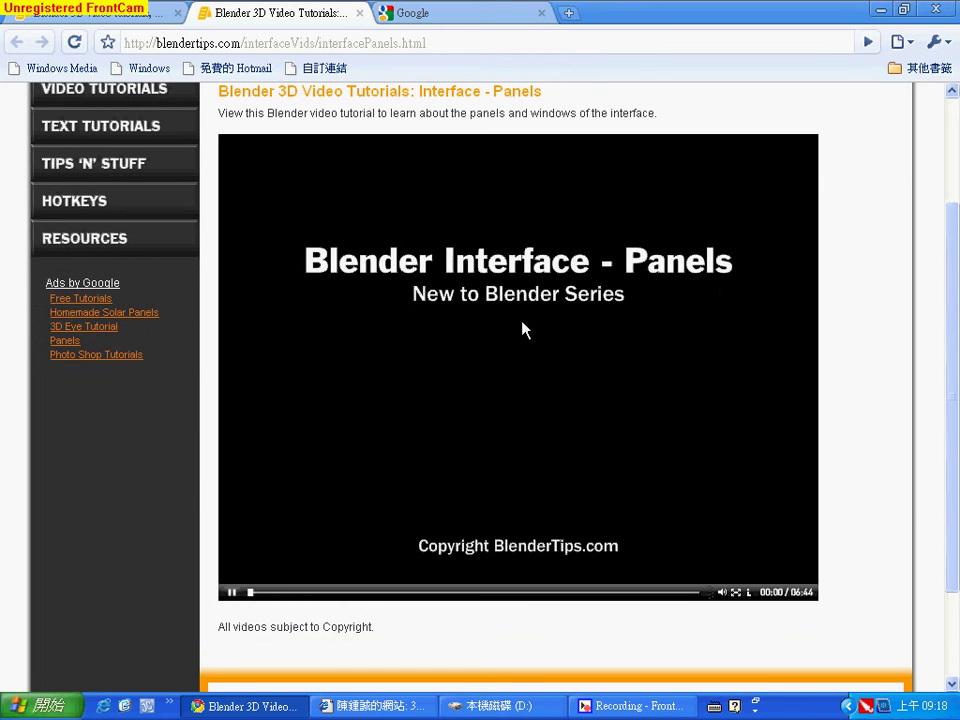
{"action": "mouse_move", "coordinate": [955, 445]}
{"action": "left_mouse_down"}
{"action": "mouse_move", "coordinate": [955, 420]}
{"action": "mouse_move", "coordinate": [955, 442]}
{"action": "left_mouse_up"}
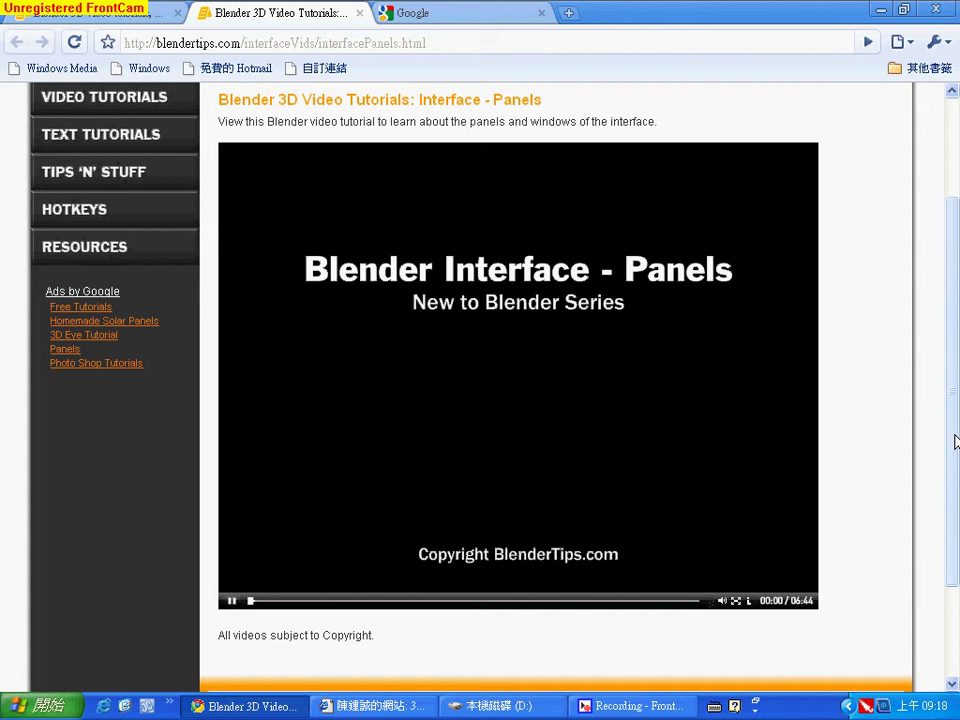
{"action": "left_click", "coordinate": [230, 603]}
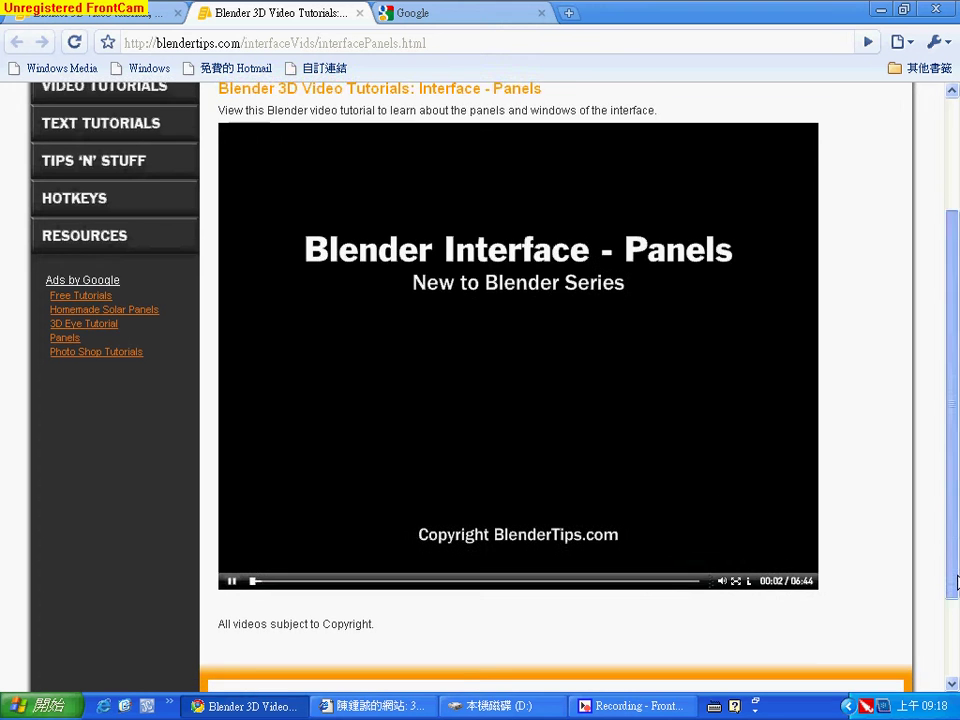
{"action": "left_click_drag", "start_coordinate": [957, 562], "coordinate": [957, 556]}
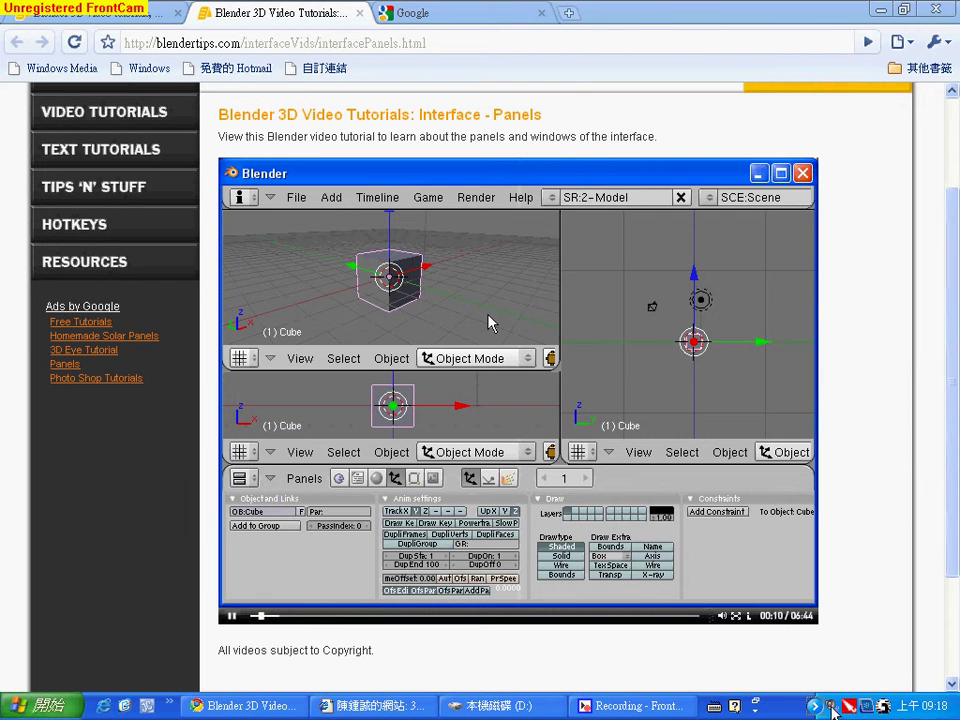
Step: Open the Windows Volume Control mixer from the tray speaker and move it lower right
{"action": "left_click", "coordinate": [832, 706]}
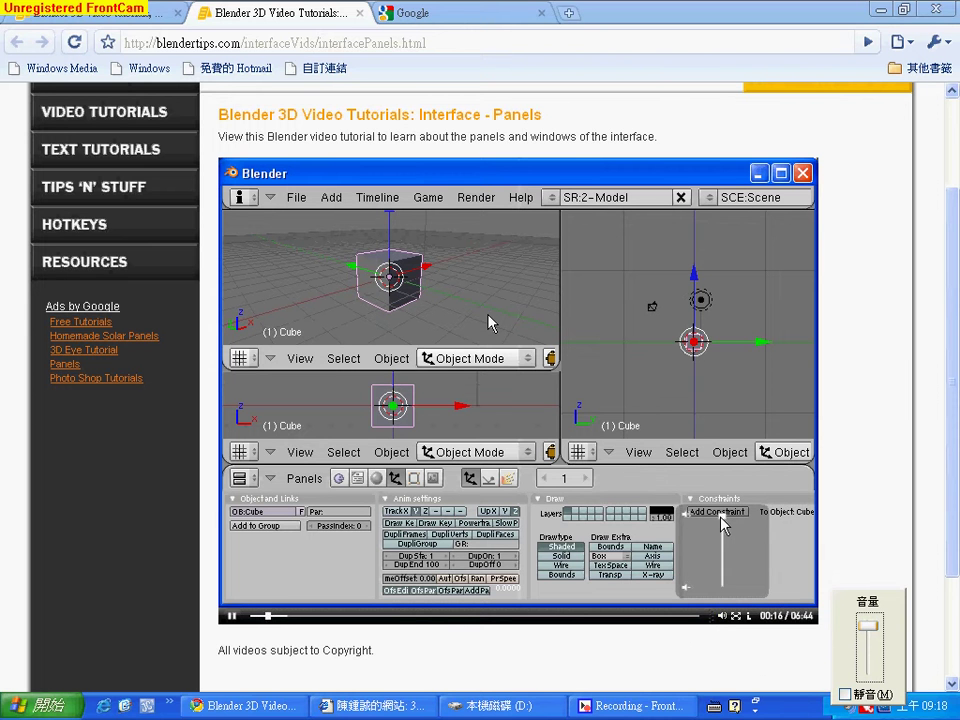
{"action": "left_click", "coordinate": [868, 533]}
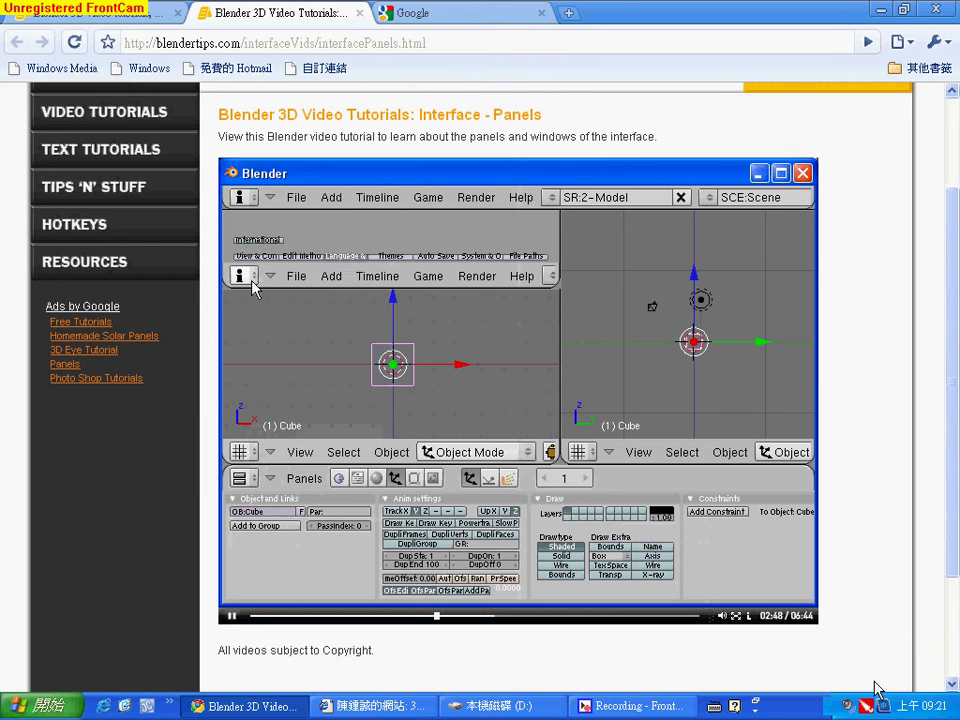
{"action": "double_click", "coordinate": [845, 708]}
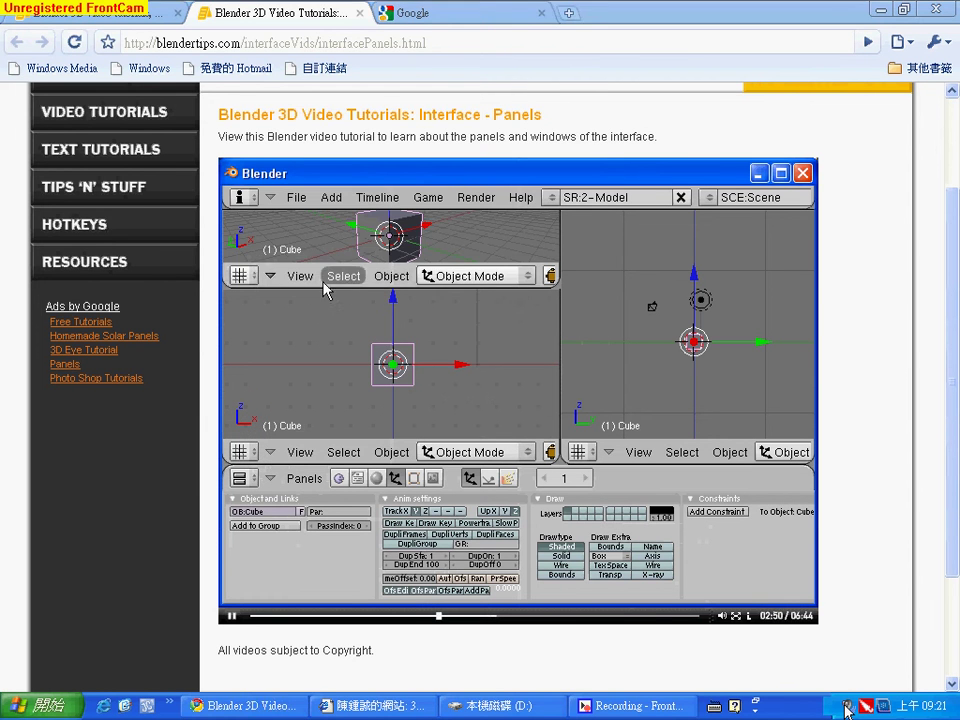
{"action": "mouse_move", "coordinate": [437, 17]}
{"action": "left_mouse_down"}
{"action": "mouse_move", "coordinate": [890, 437]}
{"action": "mouse_move", "coordinate": [803, 449]}
{"action": "left_mouse_up"}
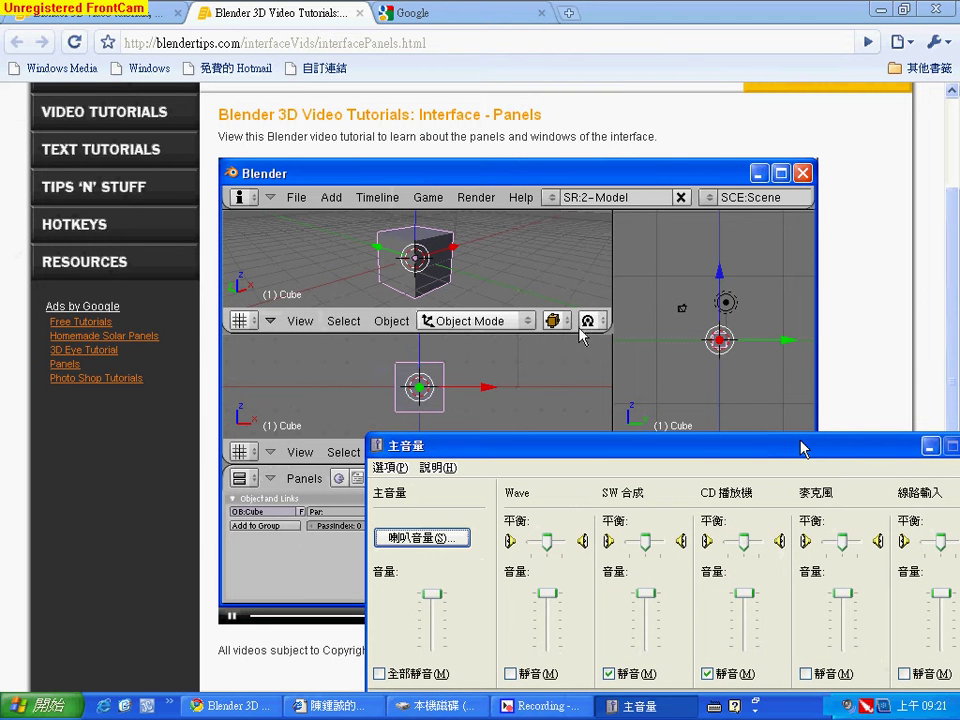
Step: Toggle the CD 播放機 and SW 合成 Mute checkboxes, then minimize Volume Control
{"action": "left_click", "coordinate": [707, 674]}
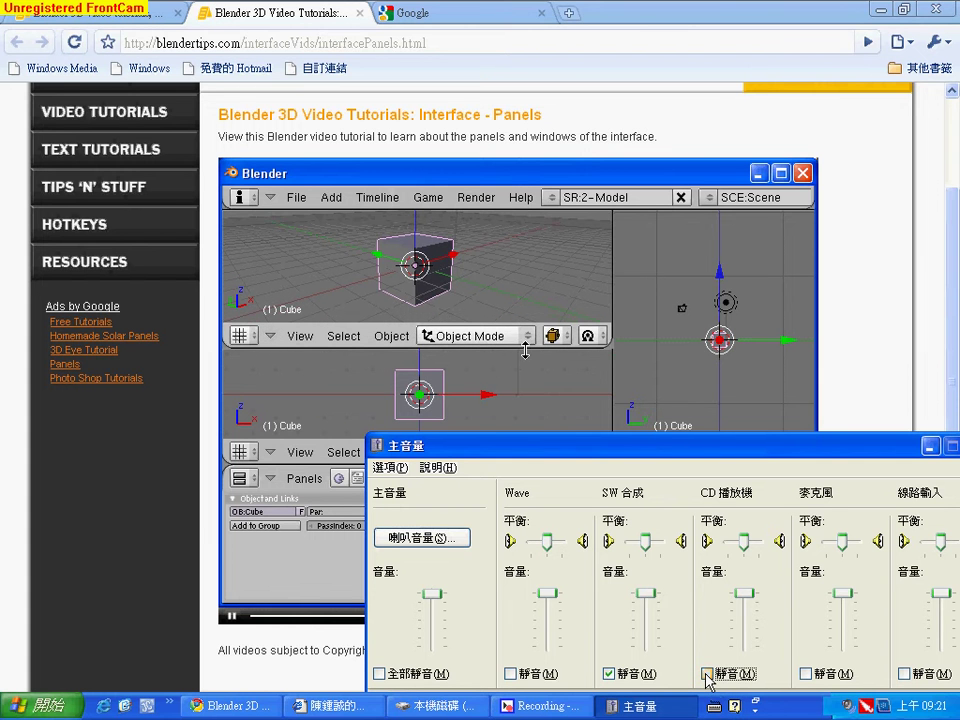
{"action": "left_click", "coordinate": [608, 674]}
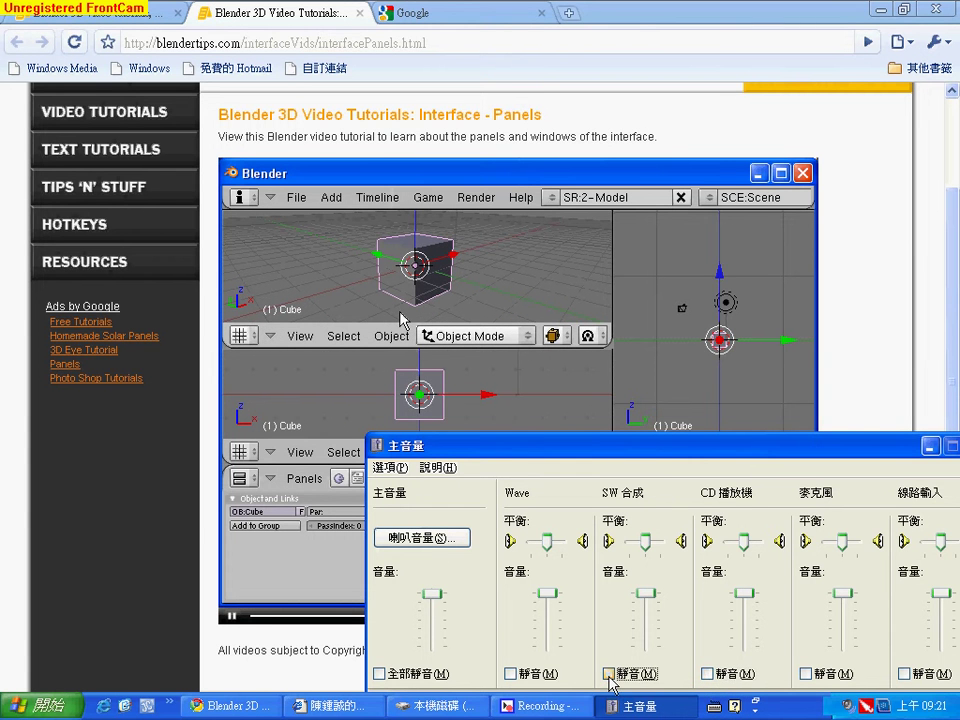
{"action": "left_click", "coordinate": [609, 674]}
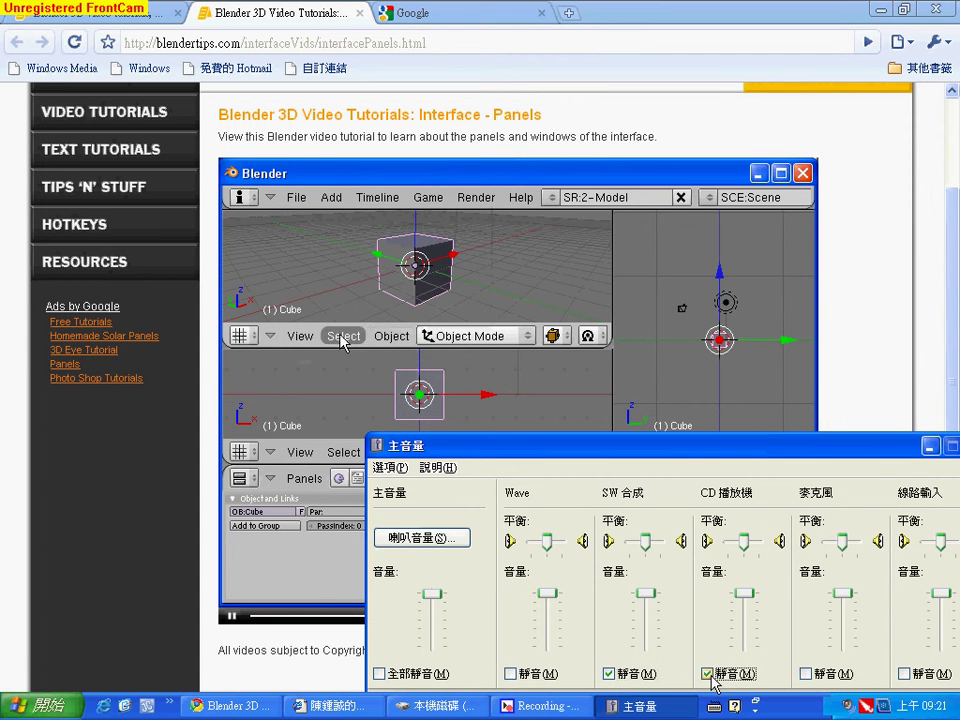
{"action": "left_click", "coordinate": [930, 446]}
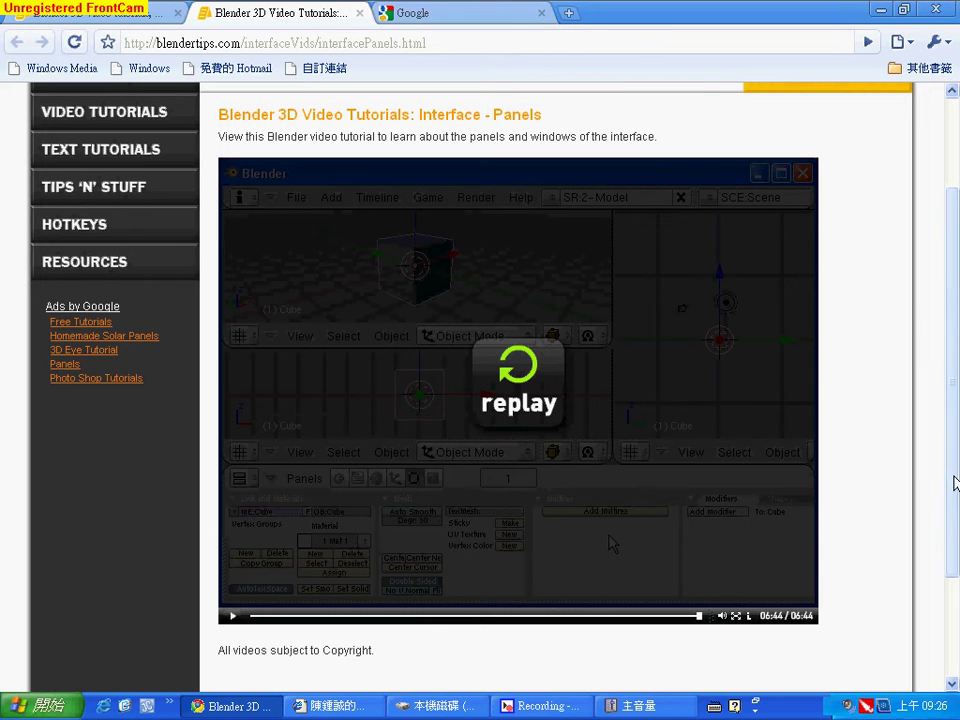
Step: Let the Interface - Panels video finish at 06:44, then scroll back to the banner
{"action": "scroll", "coordinate": [955, 316], "scroll_direction": "up", "scroll_amount": 3}
{"action": "scroll", "coordinate": [954, 480], "scroll_direction": "down", "scroll_amount": 3}
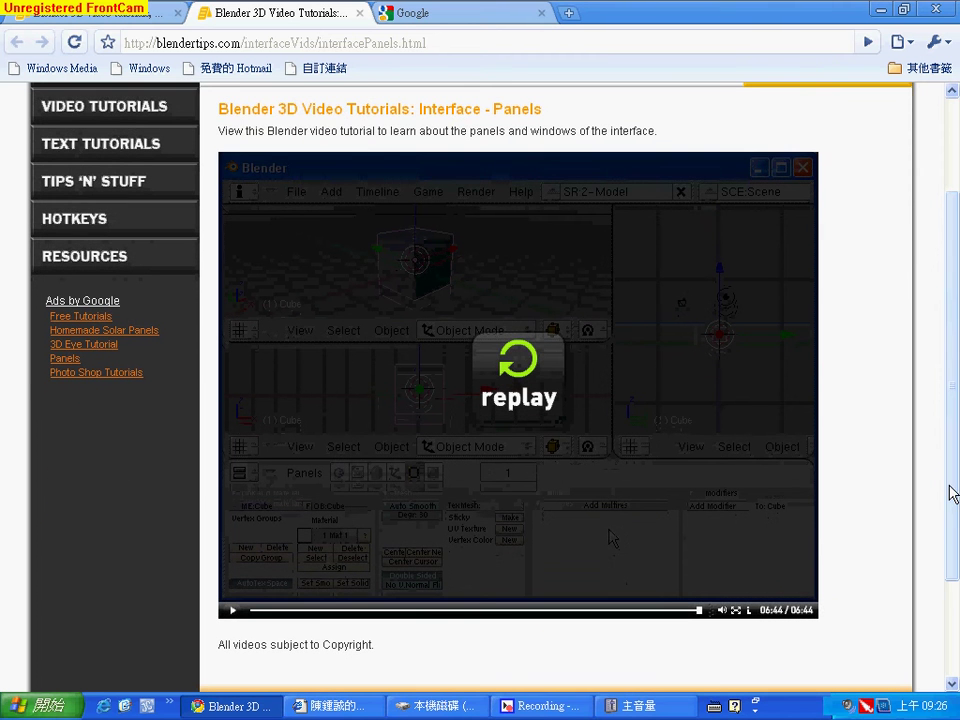
{"action": "scroll", "coordinate": [954, 203], "scroll_direction": "up", "scroll_amount": 3}
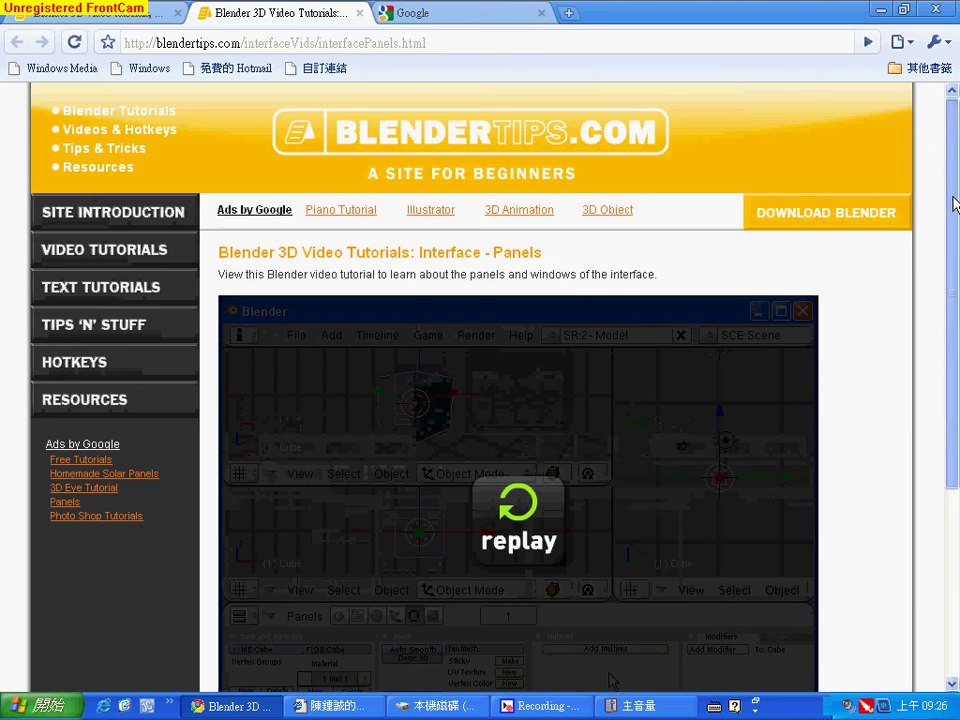
Step: Launch Blender 2.49b from Start > 程式集 > Blender Foundation > Blender
{"action": "left_click", "coordinate": [35, 705]}
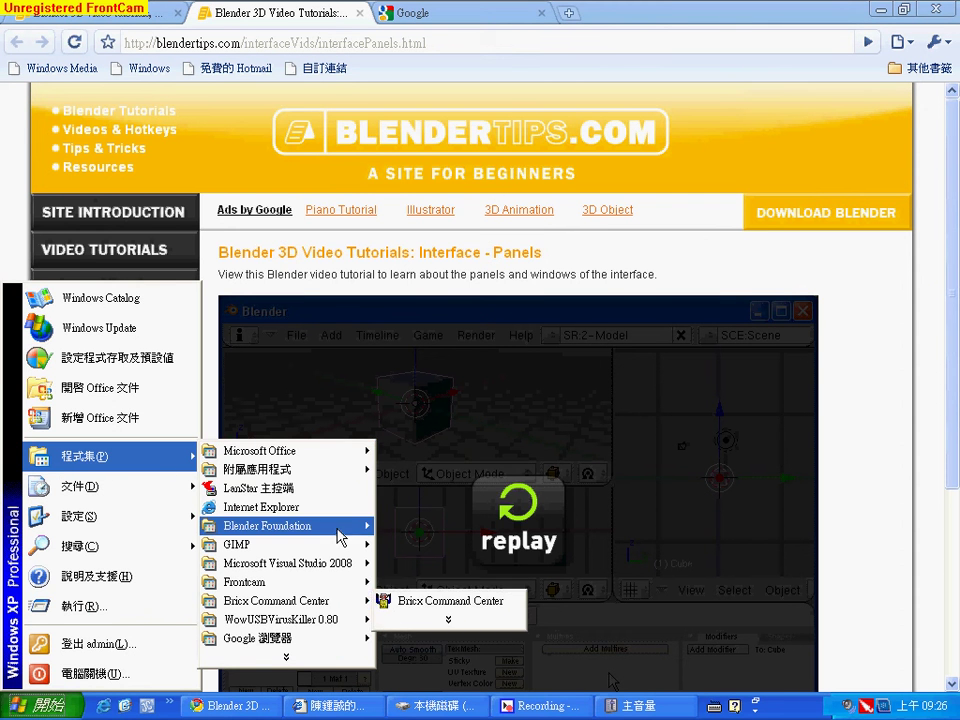
{"action": "mouse_move", "coordinate": [288, 526]}
{"action": "left_click", "coordinate": [478, 527]}
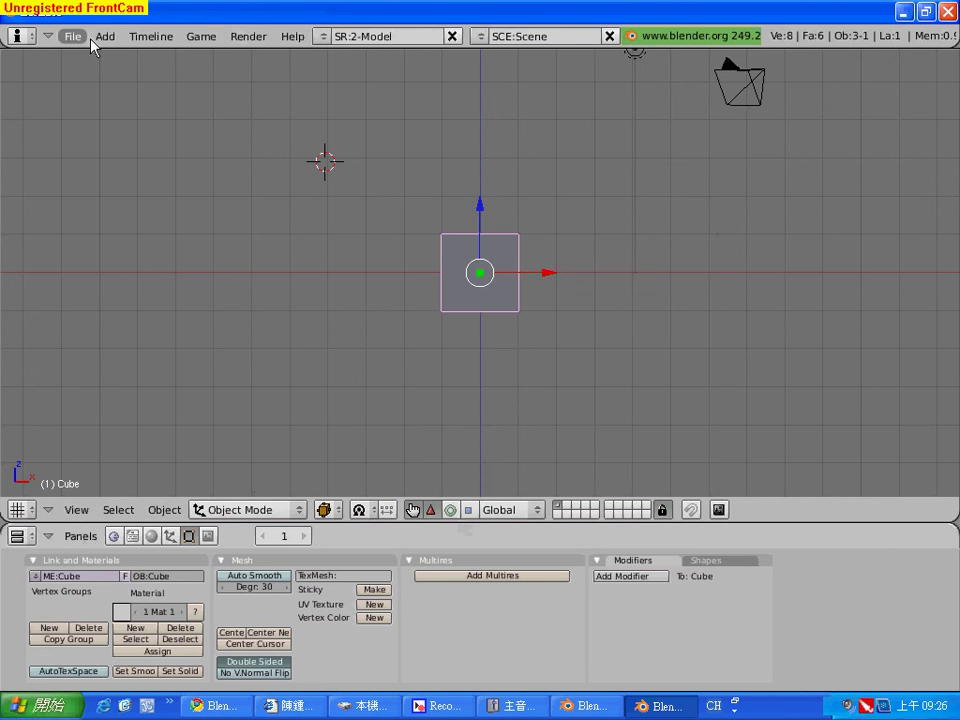
{"action": "left_click", "coordinate": [323, 37]}
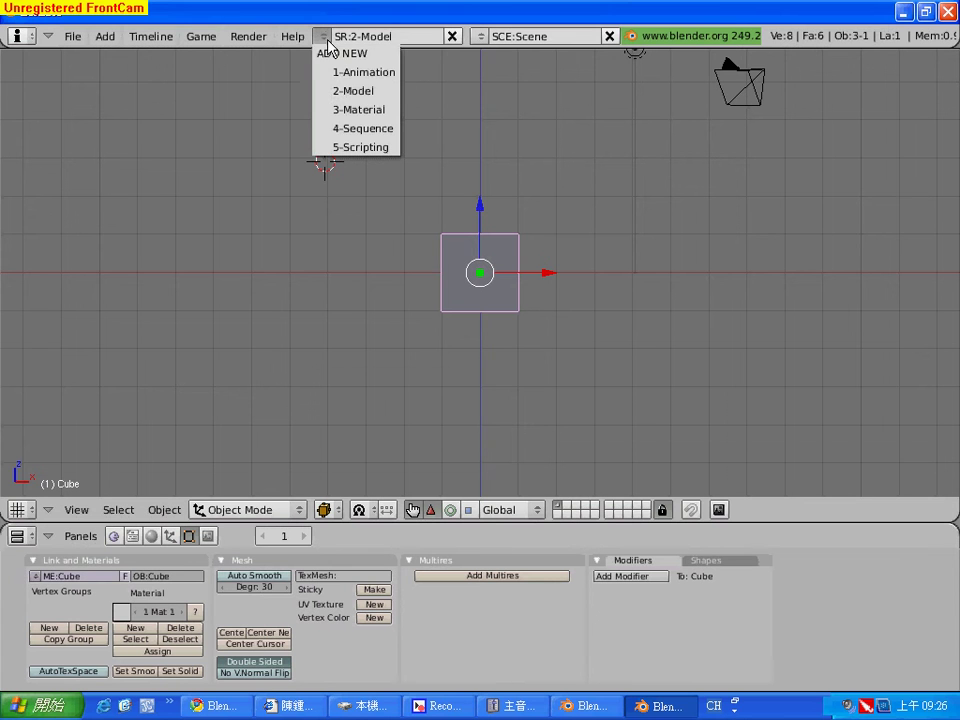
{"action": "left_click", "coordinate": [336, 92]}
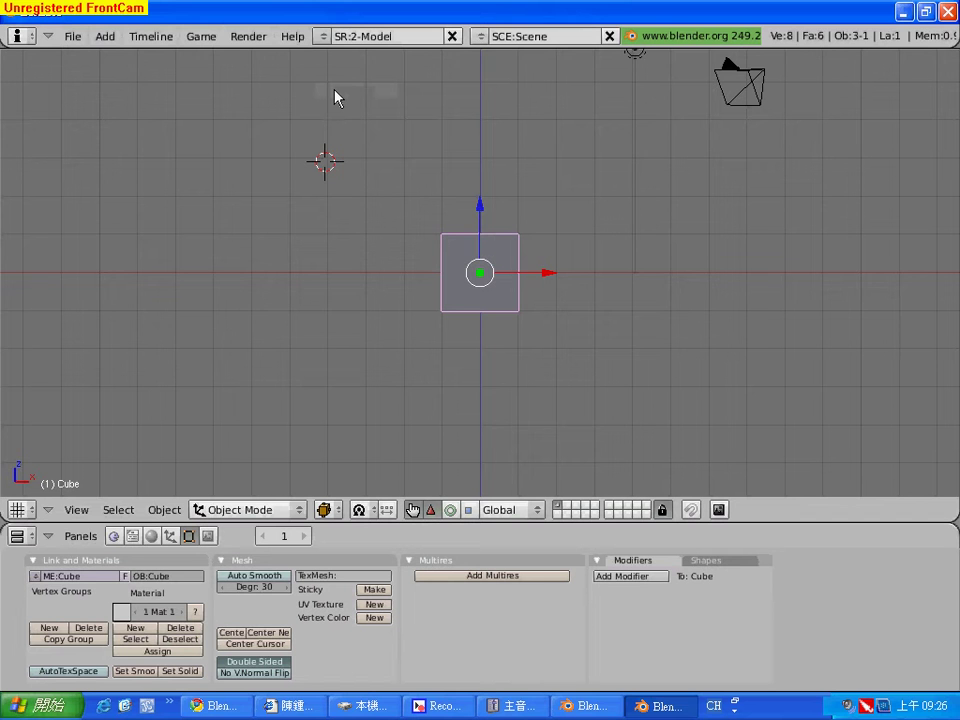
{"action": "left_click", "coordinate": [323, 37]}
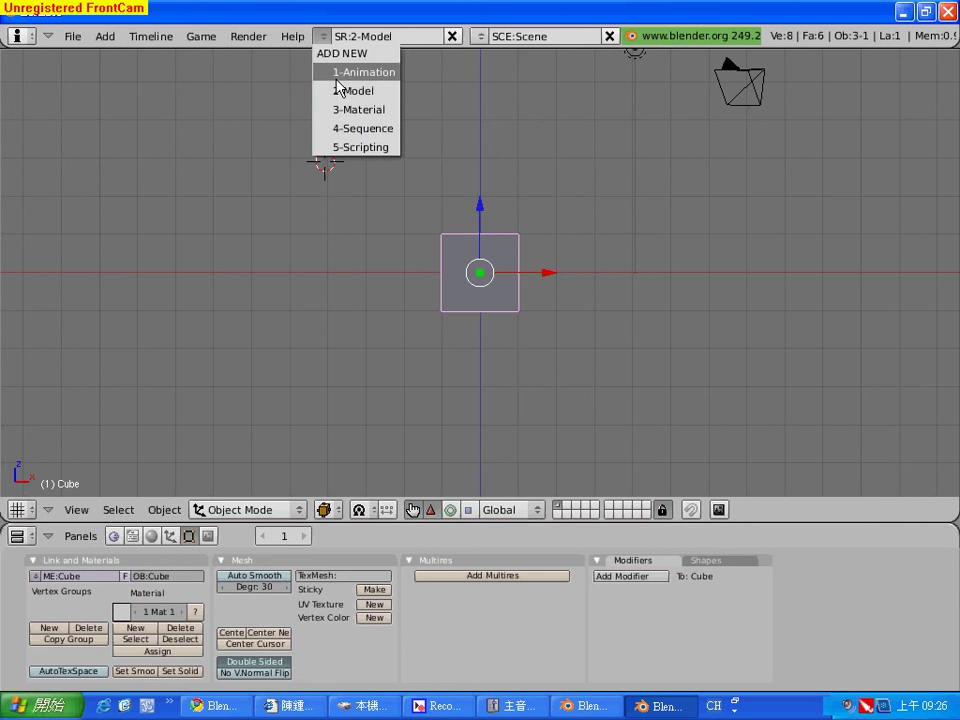
{"action": "left_click", "coordinate": [337, 80]}
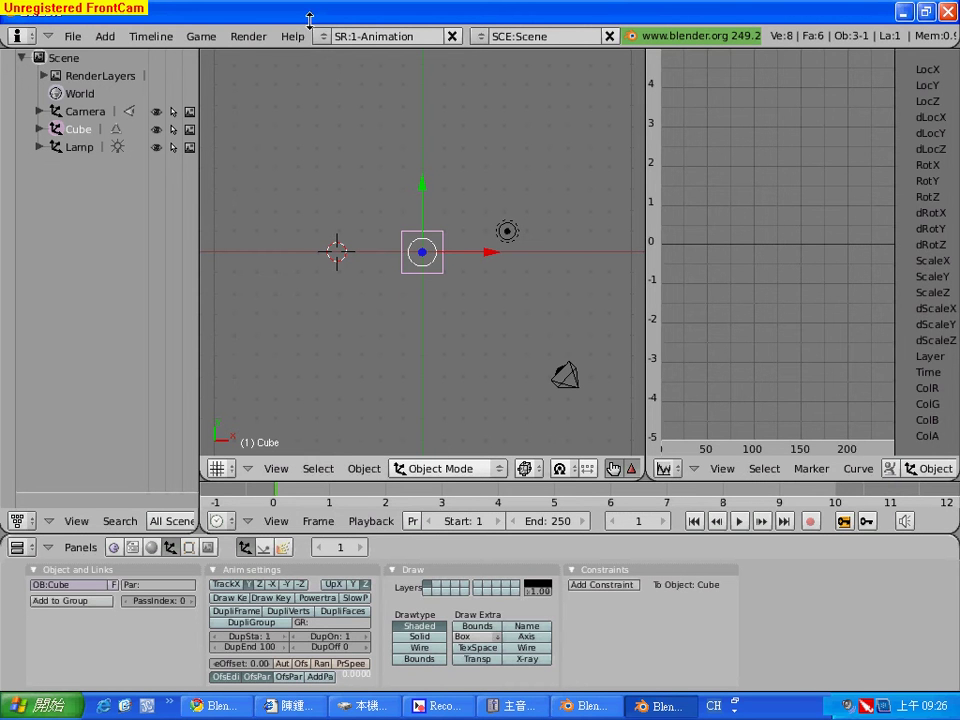
{"action": "left_click", "coordinate": [325, 36]}
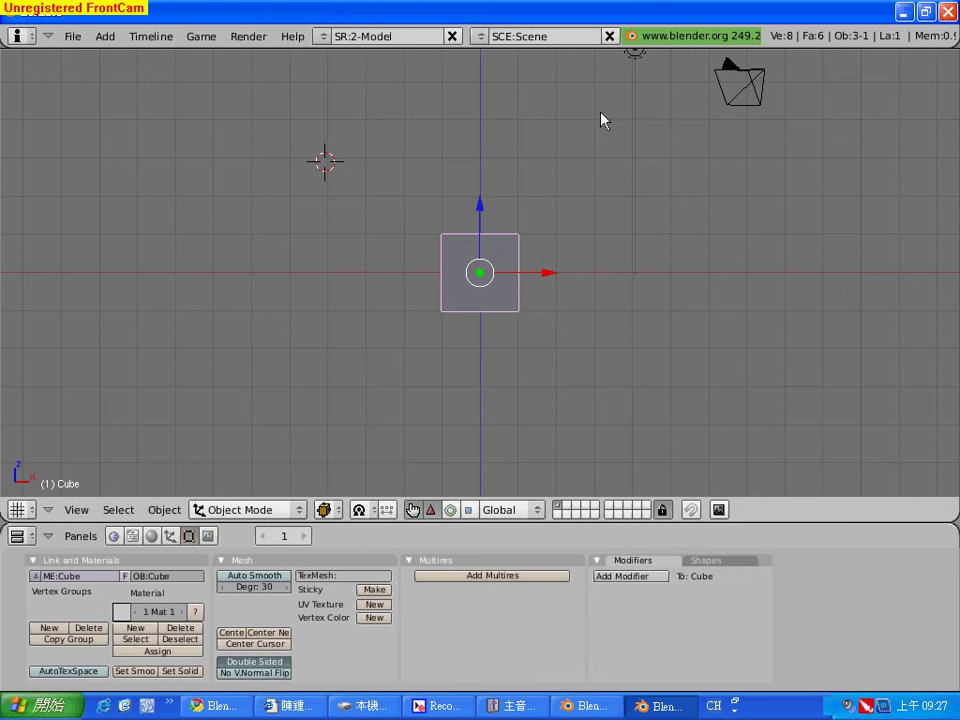
{"action": "left_click", "coordinate": [340, 36]}
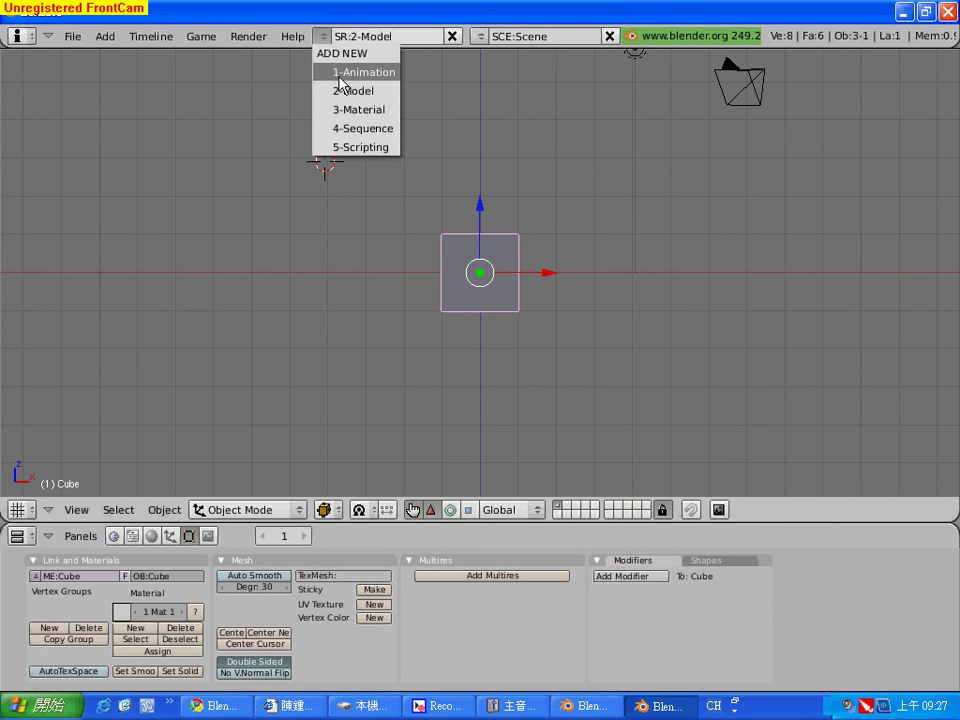
{"action": "left_click", "coordinate": [348, 72]}
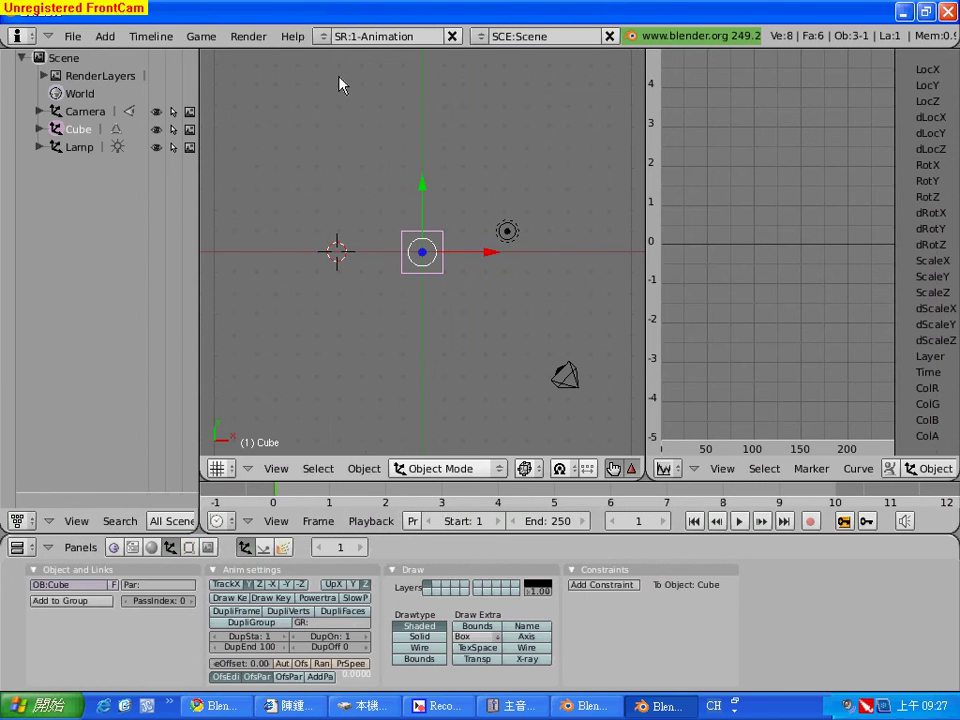
{"action": "left_click", "coordinate": [333, 38]}
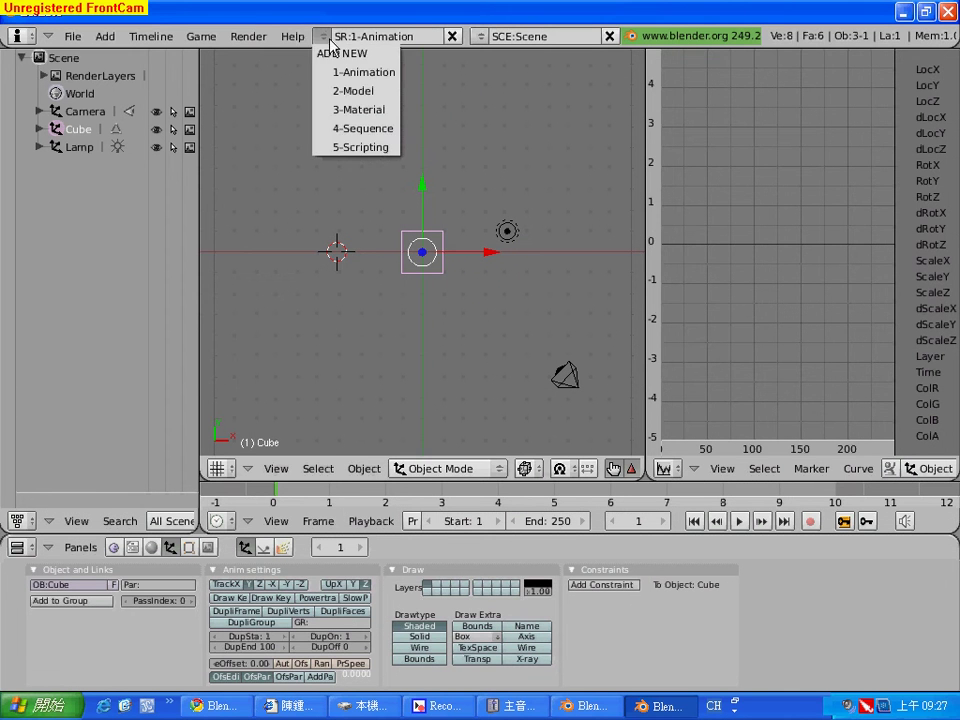
{"action": "left_click", "coordinate": [333, 74]}
{"action": "left_click", "coordinate": [340, 36]}
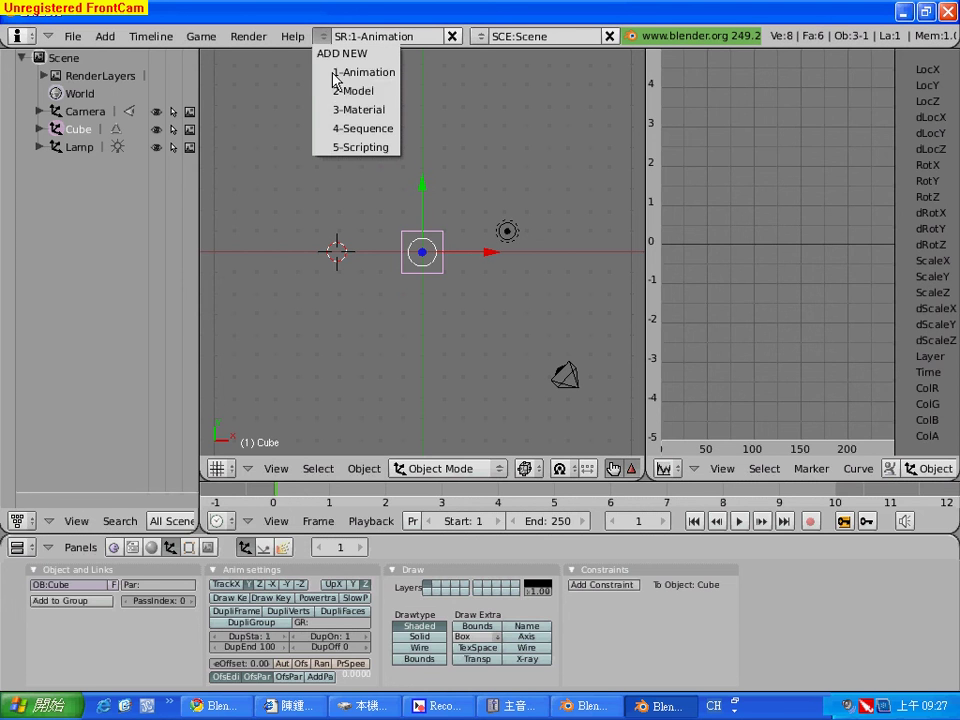
{"action": "left_click", "coordinate": [336, 90]}
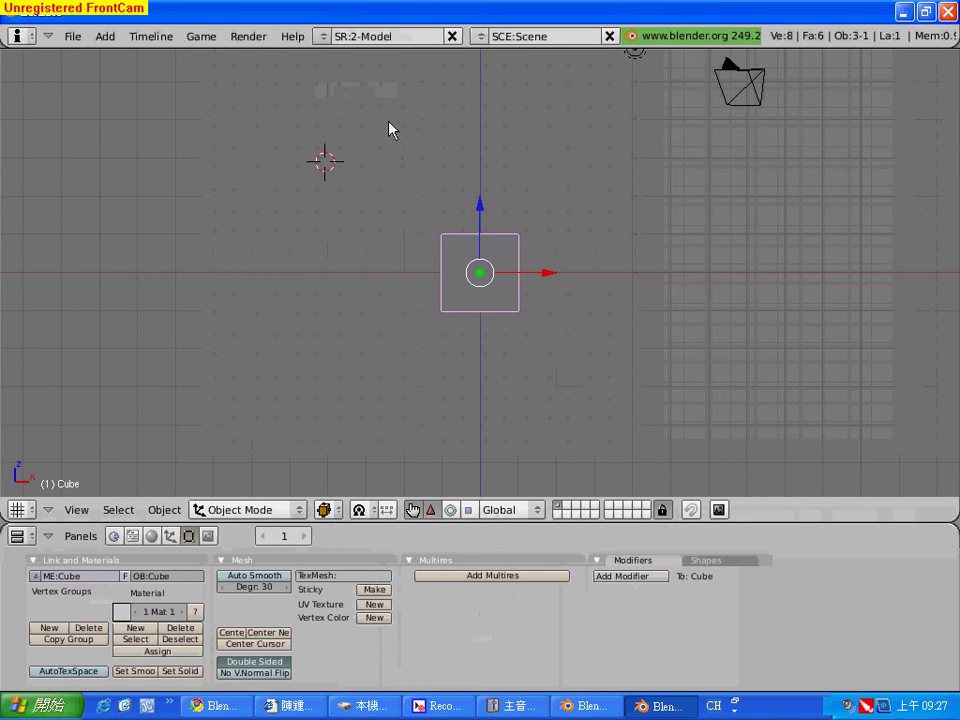
{"action": "left_click", "coordinate": [320, 36]}
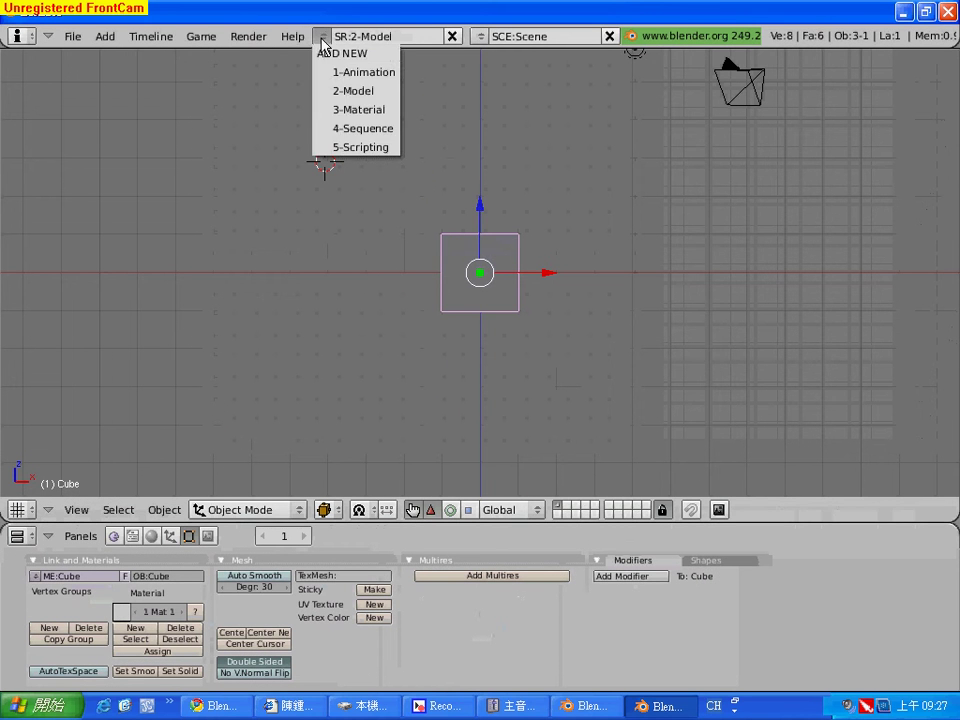
{"action": "left_click", "coordinate": [363, 120]}
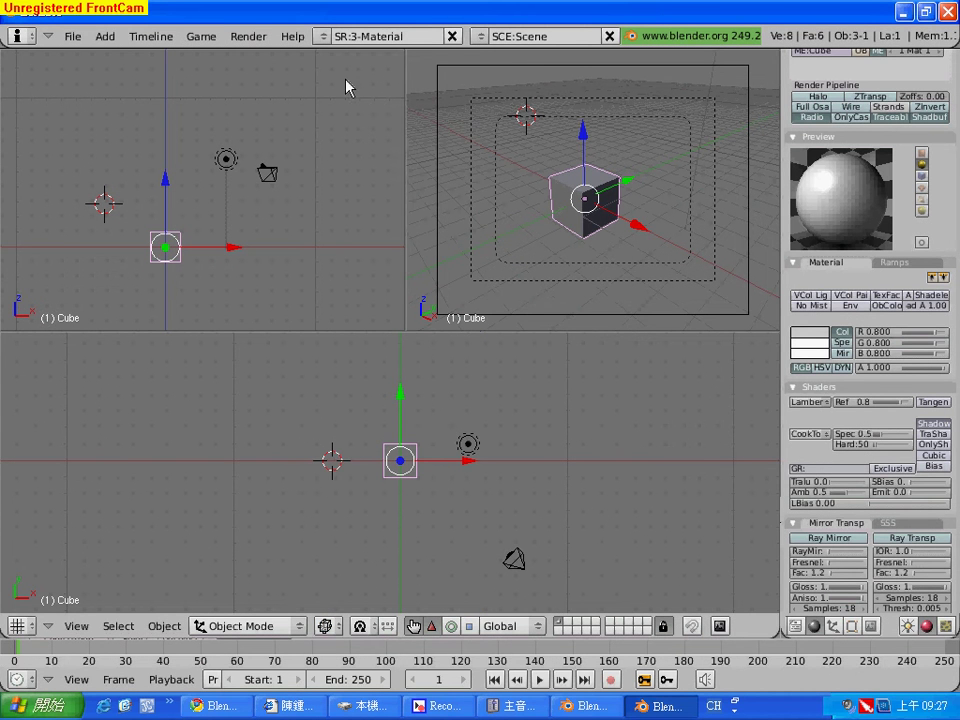
{"action": "left_click", "coordinate": [332, 37]}
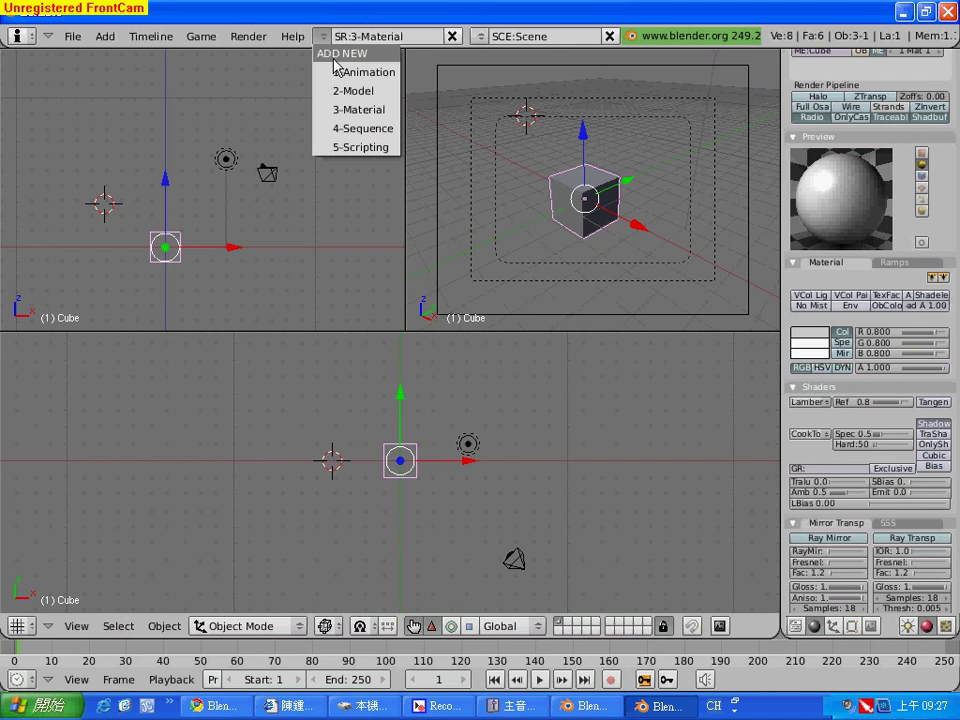
{"action": "left_click", "coordinate": [363, 128]}
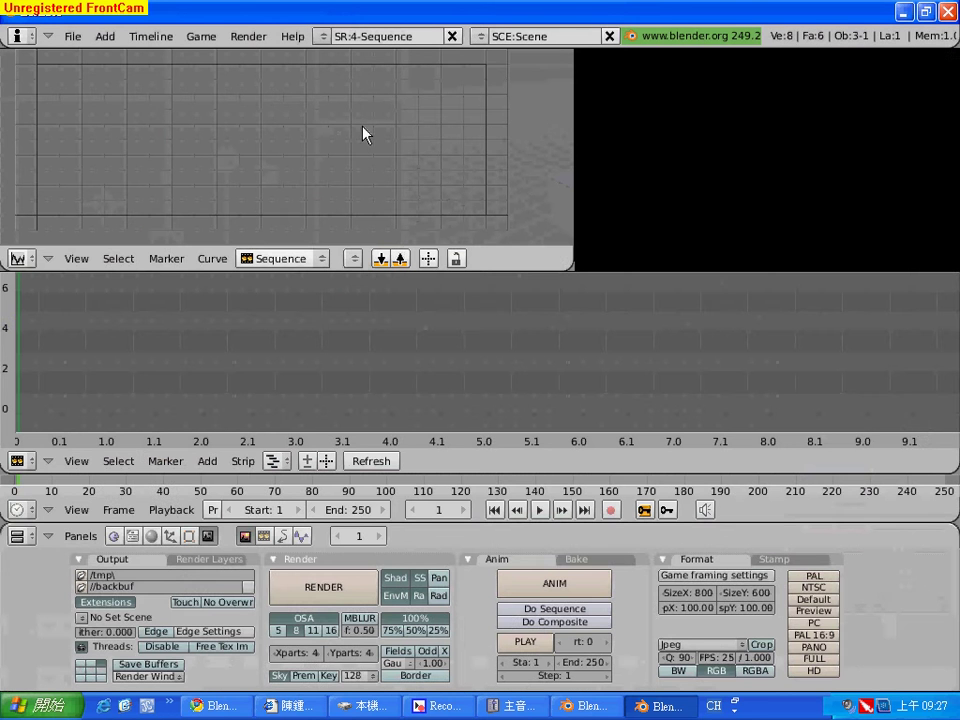
{"action": "left_click", "coordinate": [325, 40]}
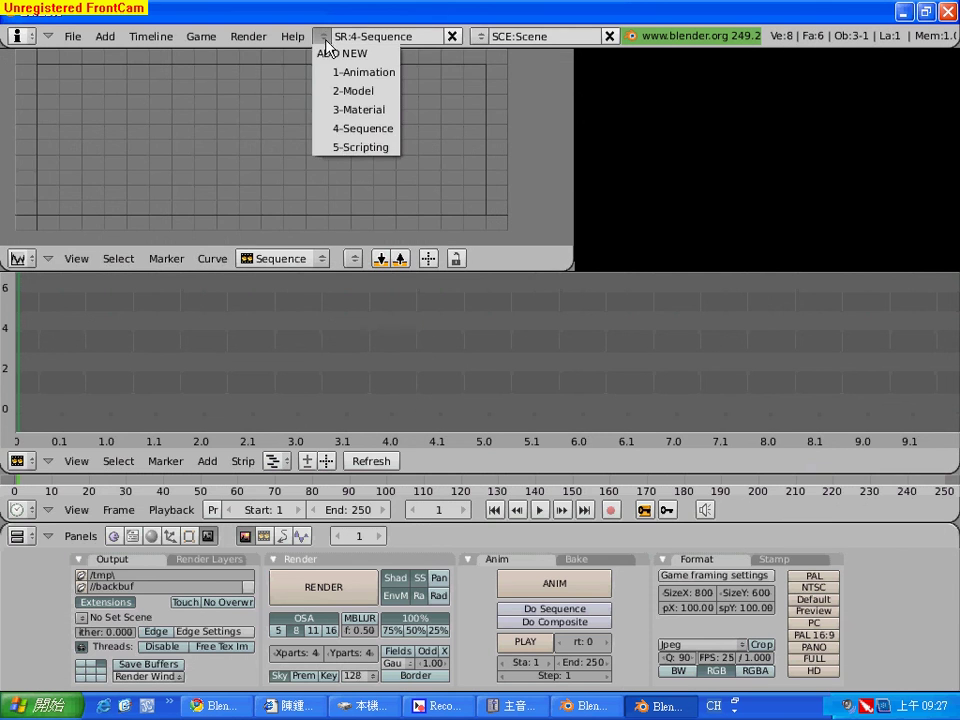
{"action": "left_click", "coordinate": [367, 149]}
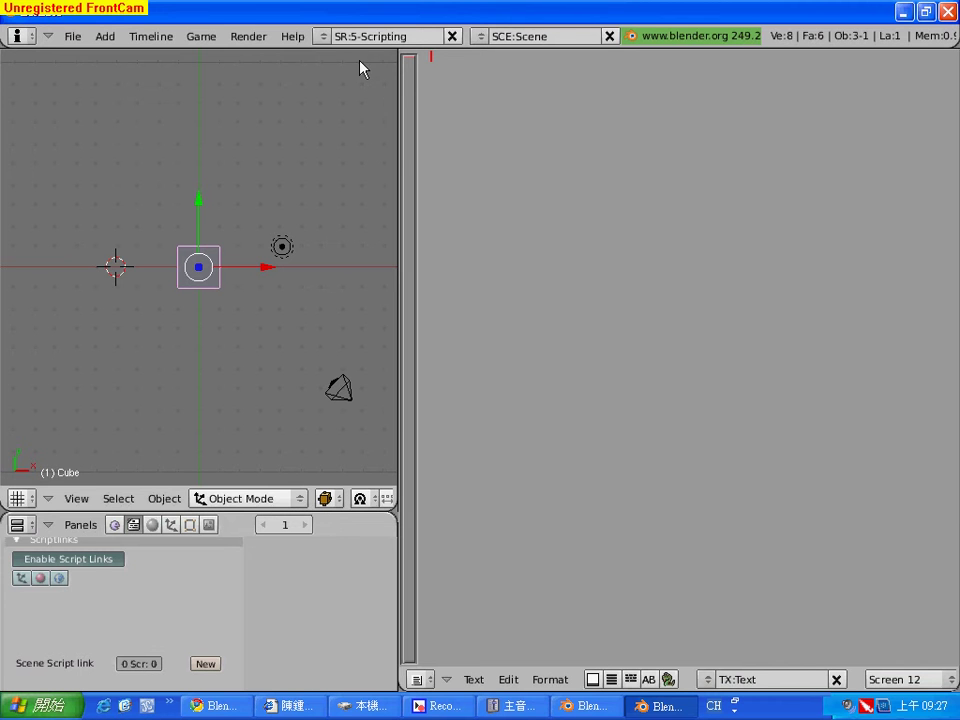
{"action": "left_click", "coordinate": [325, 36]}
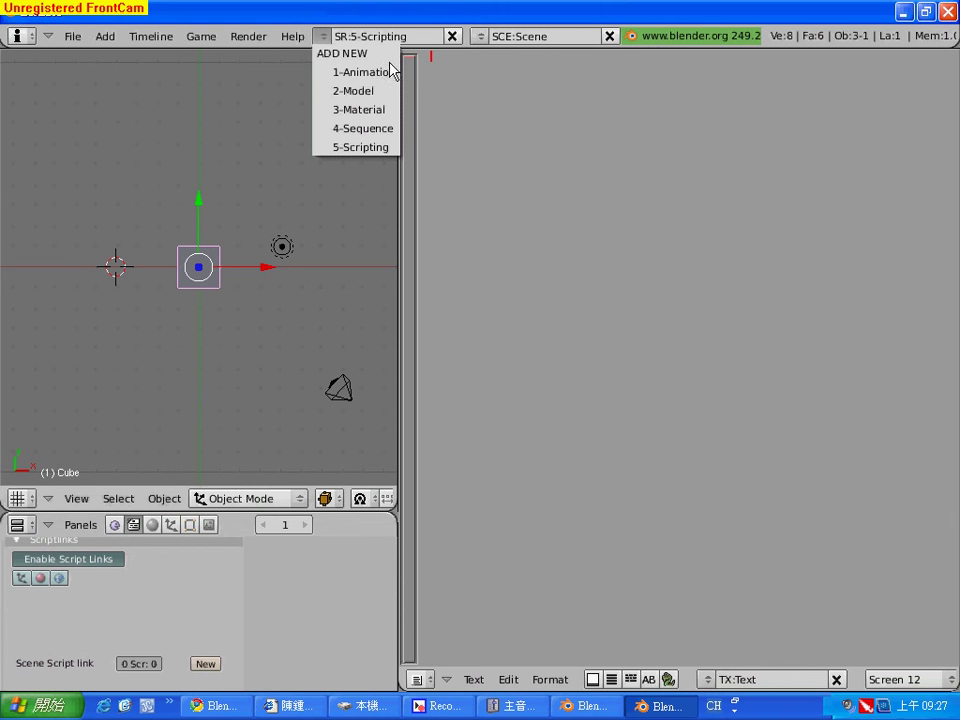
{"action": "left_click", "coordinate": [368, 92]}
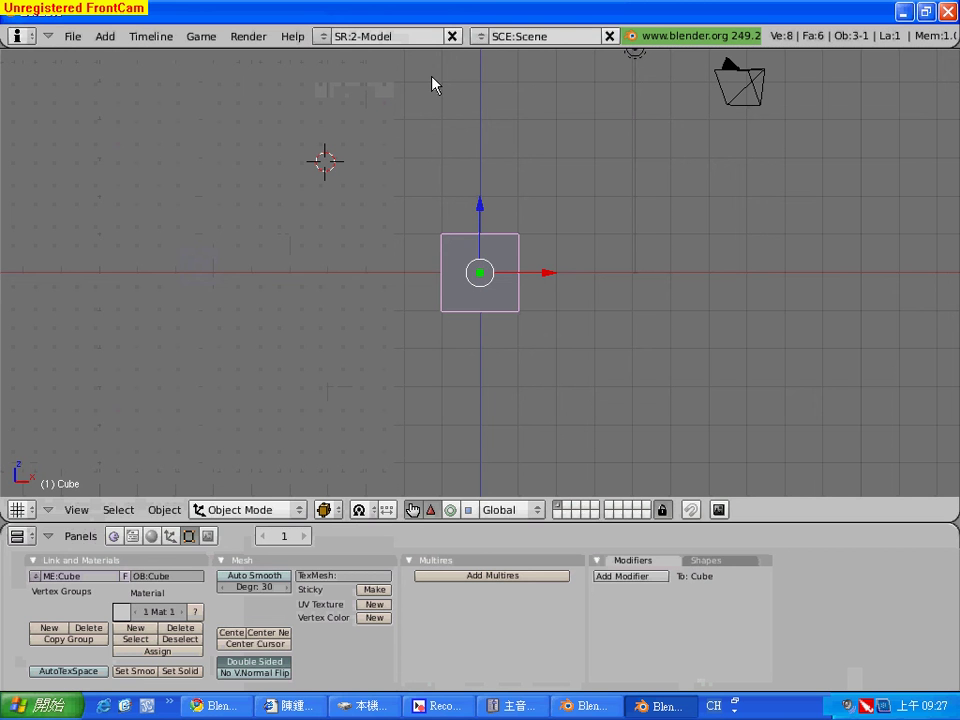
{"action": "left_click", "coordinate": [482, 37]}
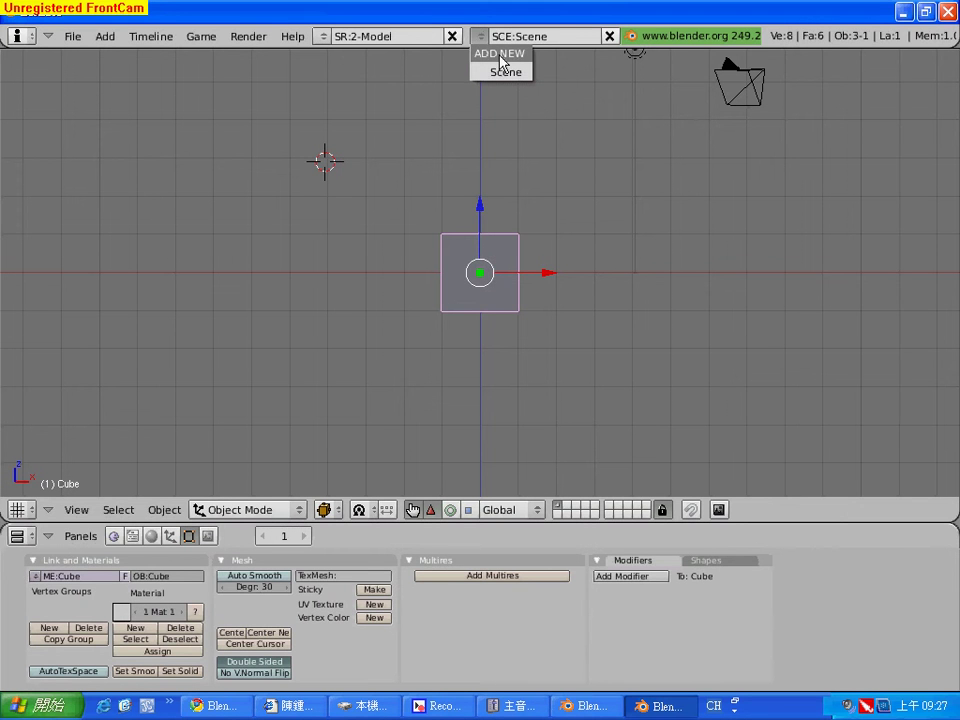
{"action": "left_click", "coordinate": [500, 55]}
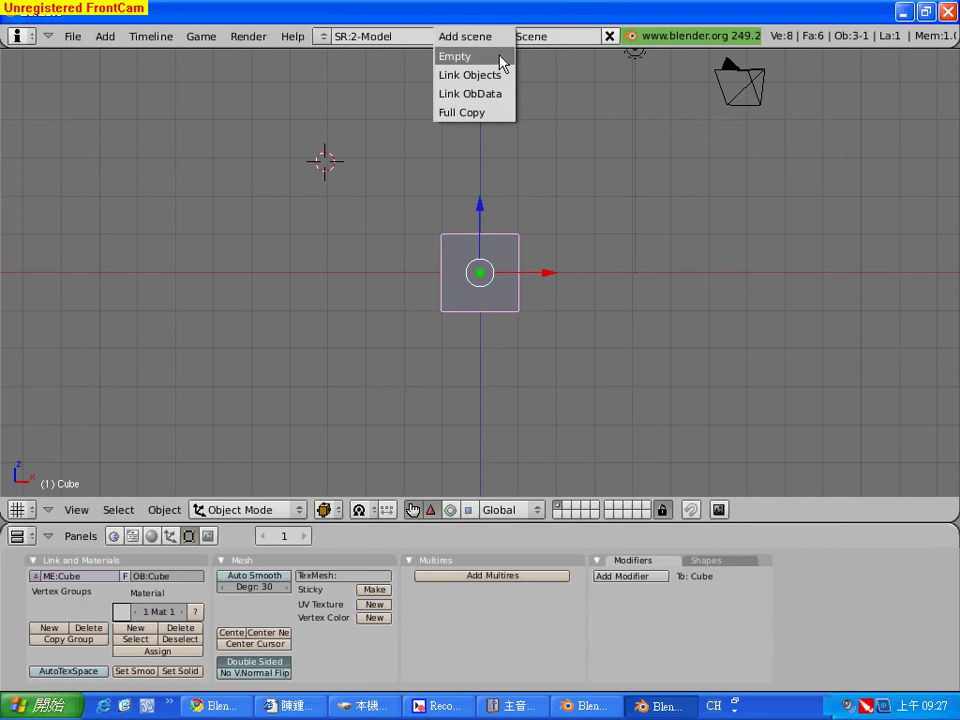
{"action": "left_click", "coordinate": [502, 57]}
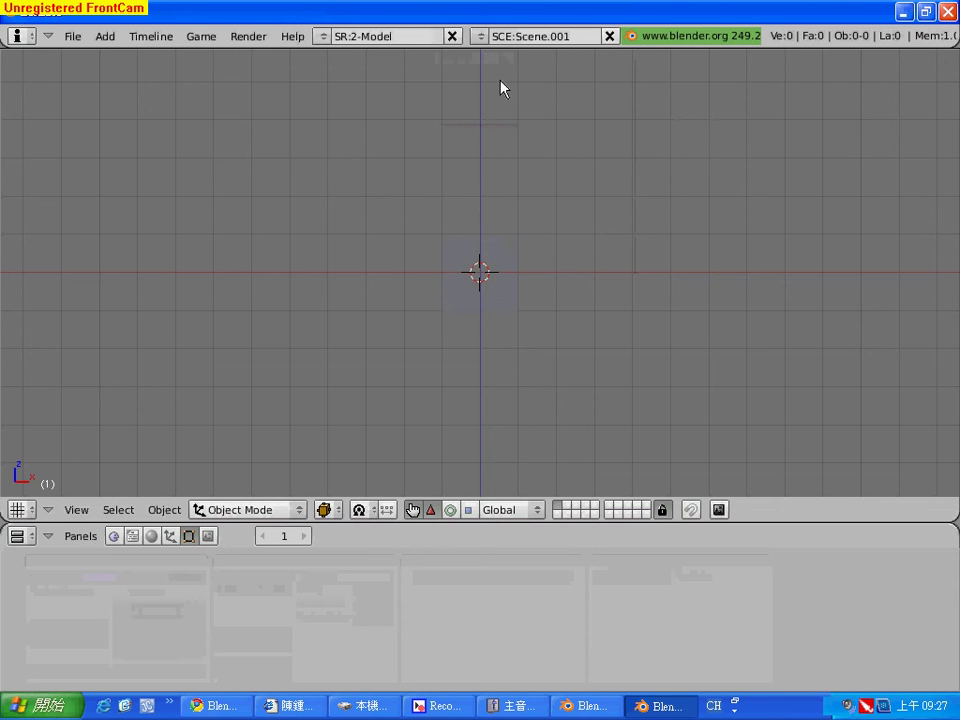
{"action": "left_click", "coordinate": [481, 36]}
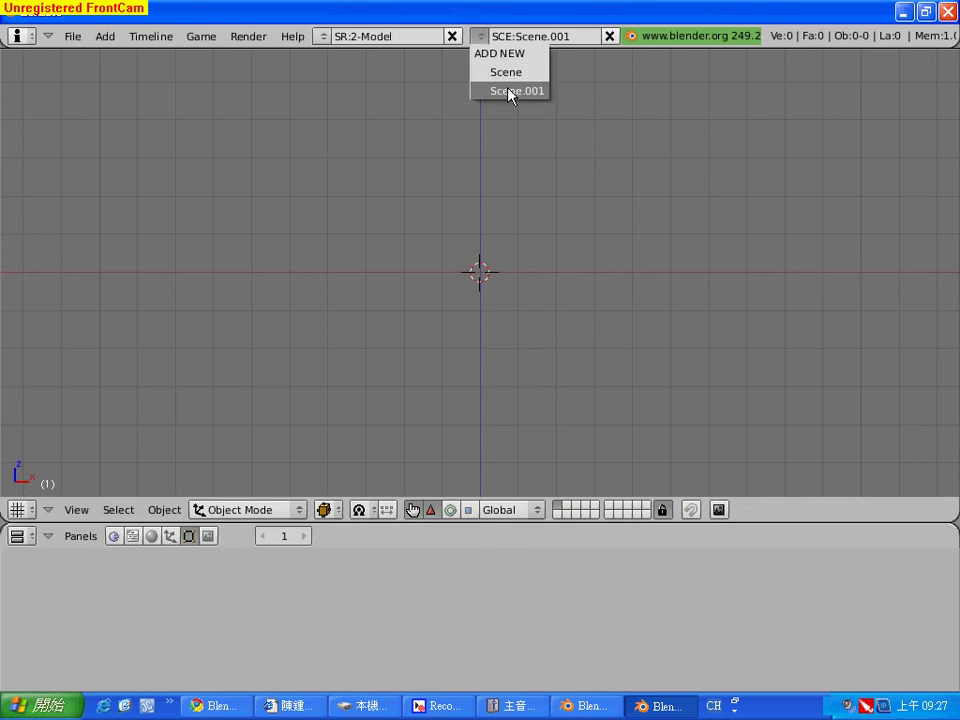
{"action": "left_click", "coordinate": [609, 36]}
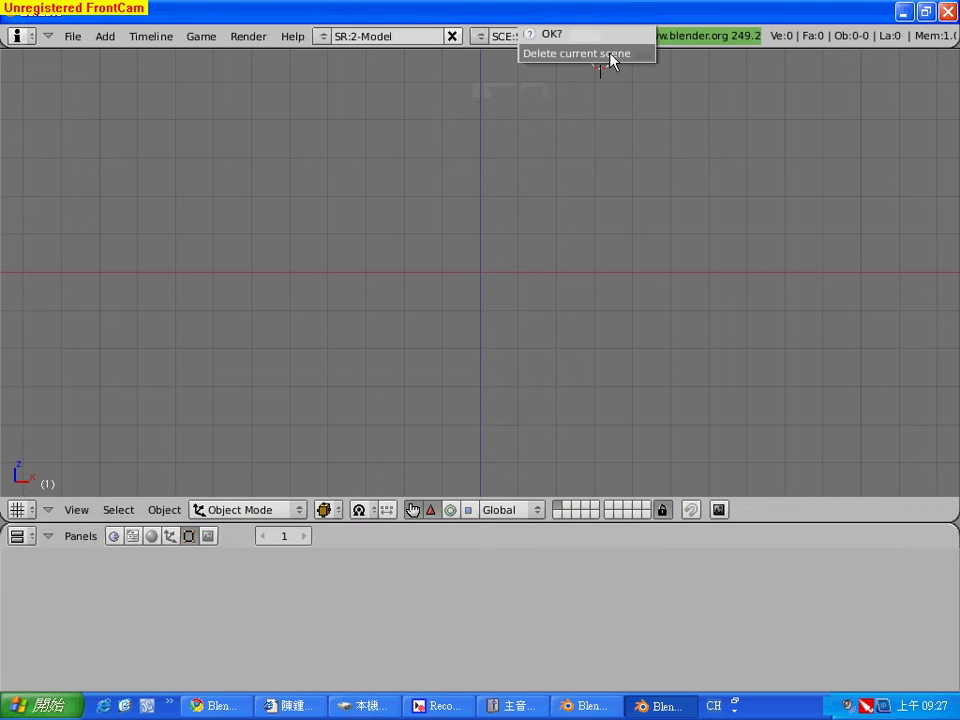
{"action": "left_click", "coordinate": [610, 55]}
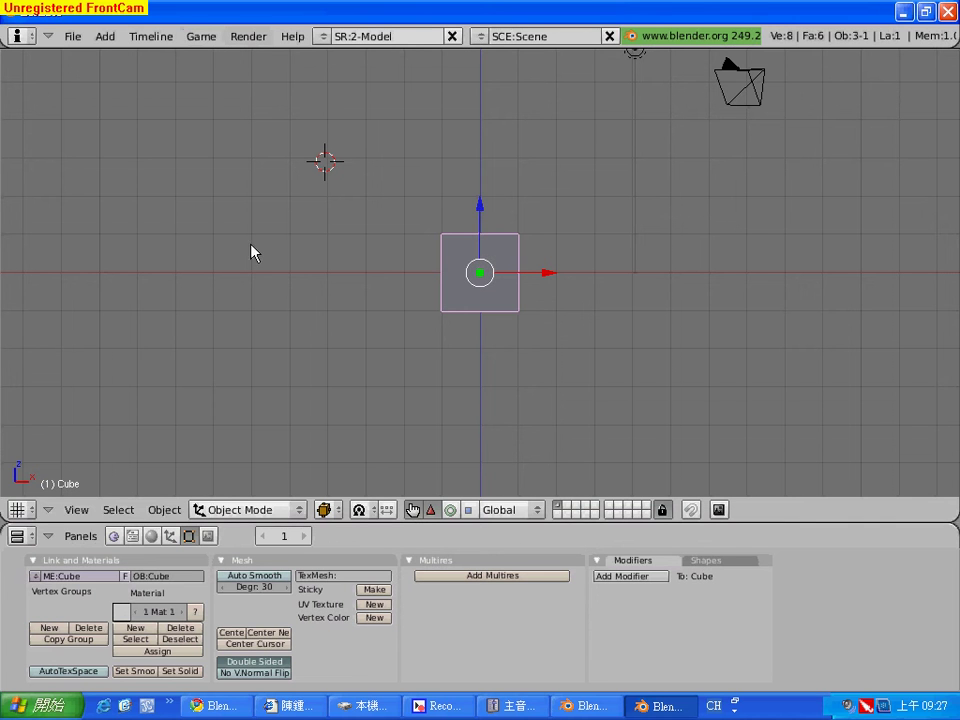
Step: Change the main area's editor type from 3D View to the Ipo Curve Editor
{"action": "left_click", "coordinate": [22, 510]}
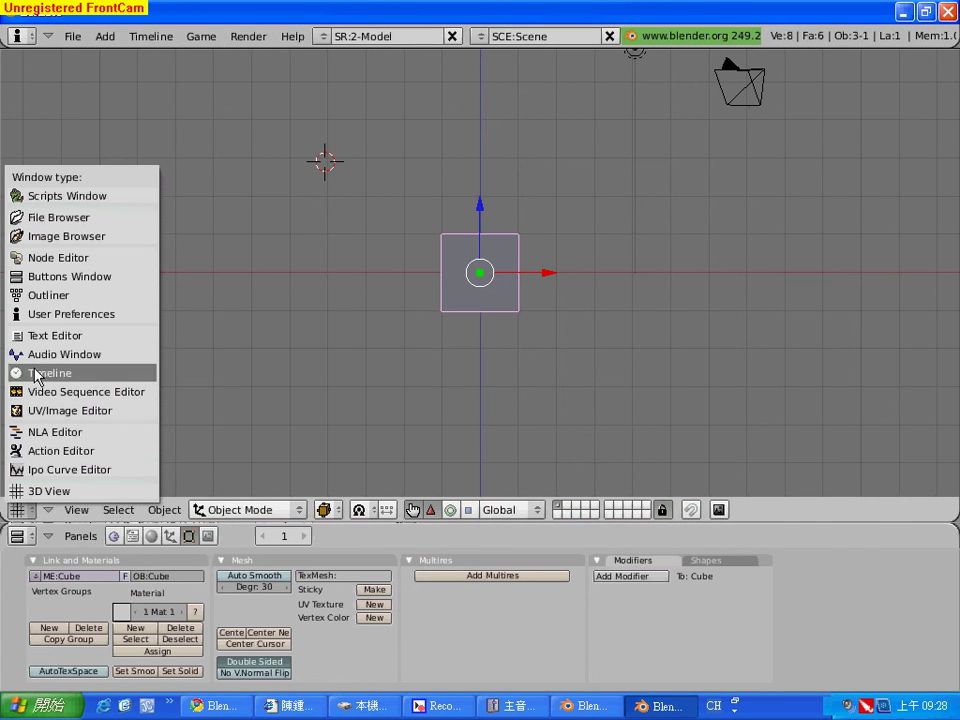
{"action": "left_click", "coordinate": [45, 492]}
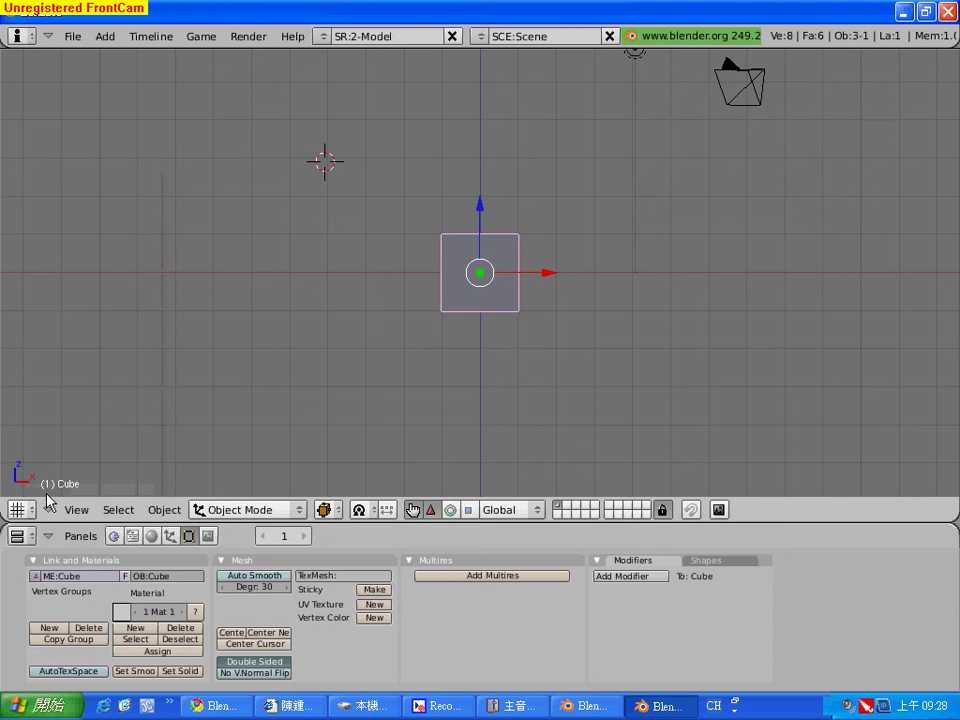
{"action": "left_click", "coordinate": [18, 508]}
{"action": "left_click", "coordinate": [32, 492]}
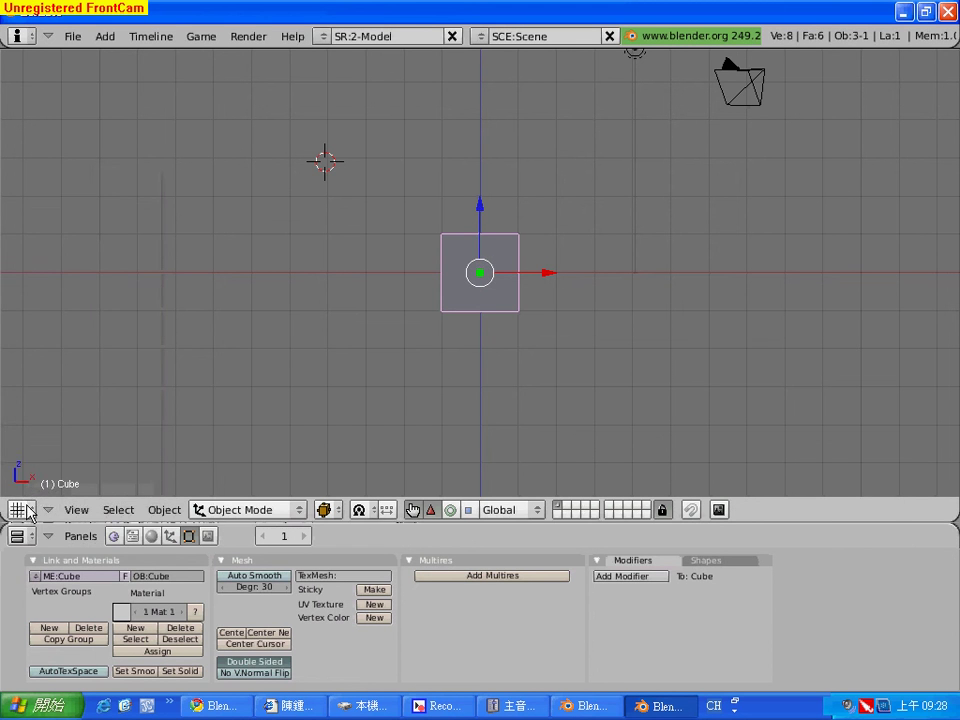
{"action": "left_click", "coordinate": [20, 509]}
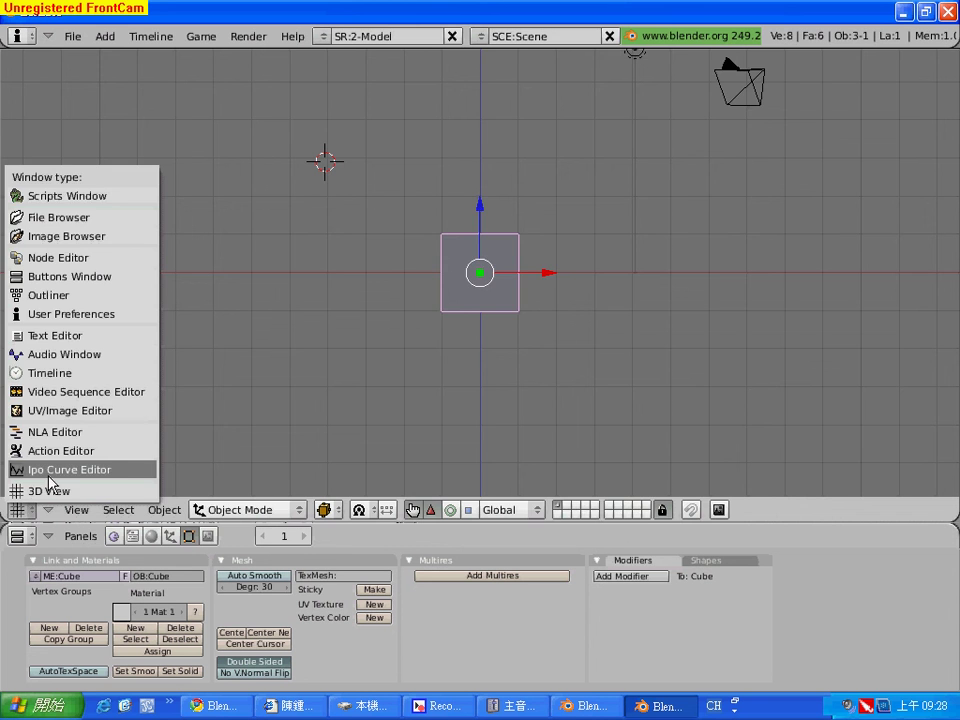
{"action": "left_click", "coordinate": [48, 474]}
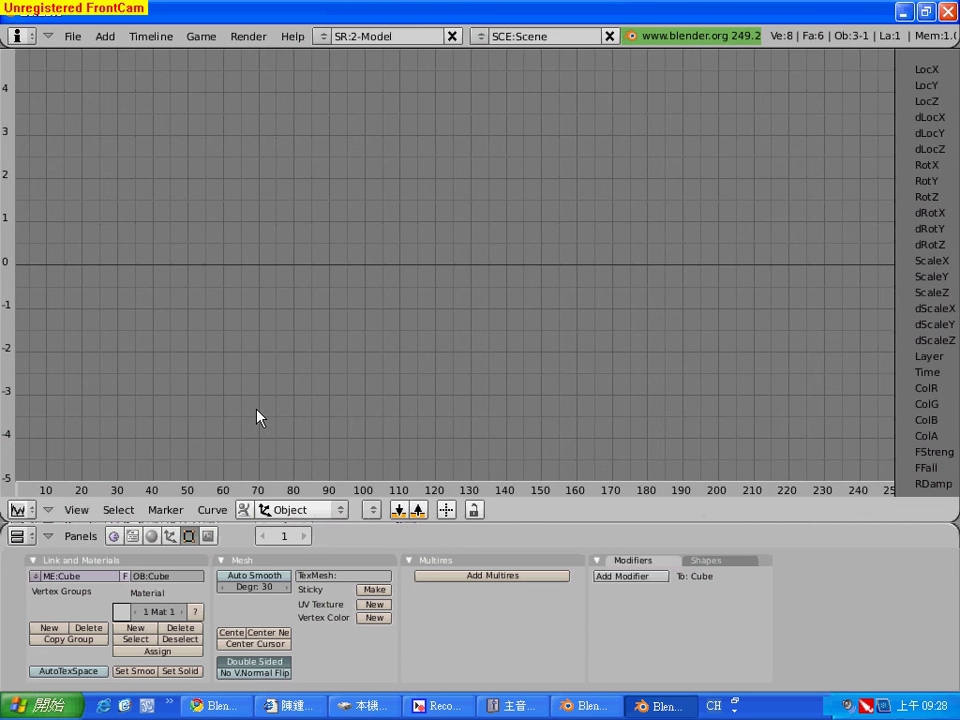
Step: Cycle the main area through the Action Editor, NLA Editor and UV/Image Editor
{"action": "left_click", "coordinate": [18, 509]}
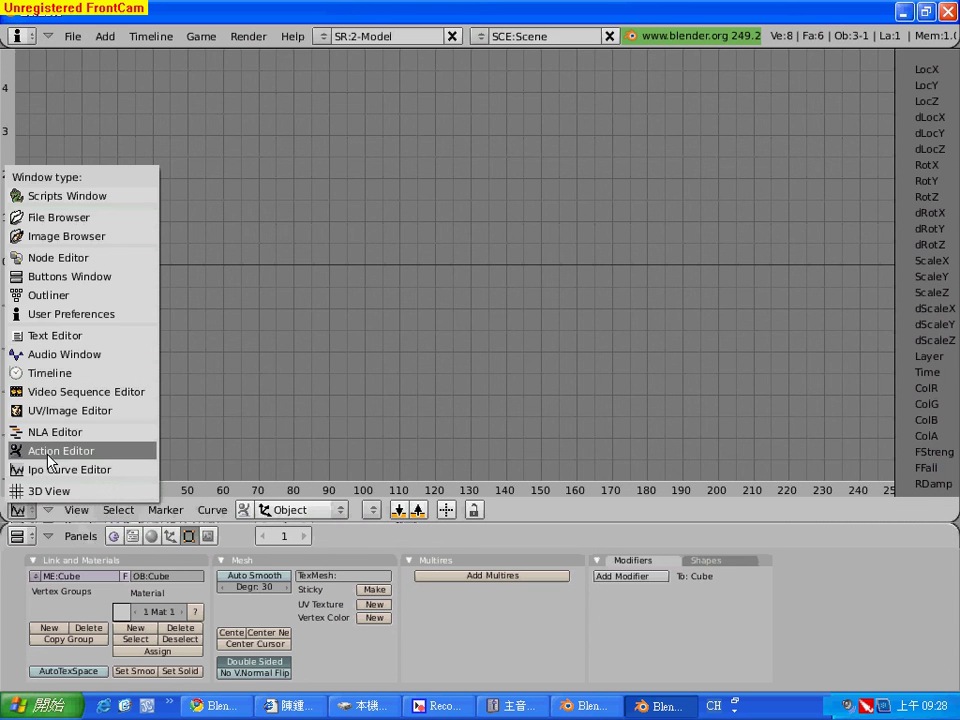
{"action": "left_click", "coordinate": [45, 451]}
{"action": "left_click", "coordinate": [21, 512]}
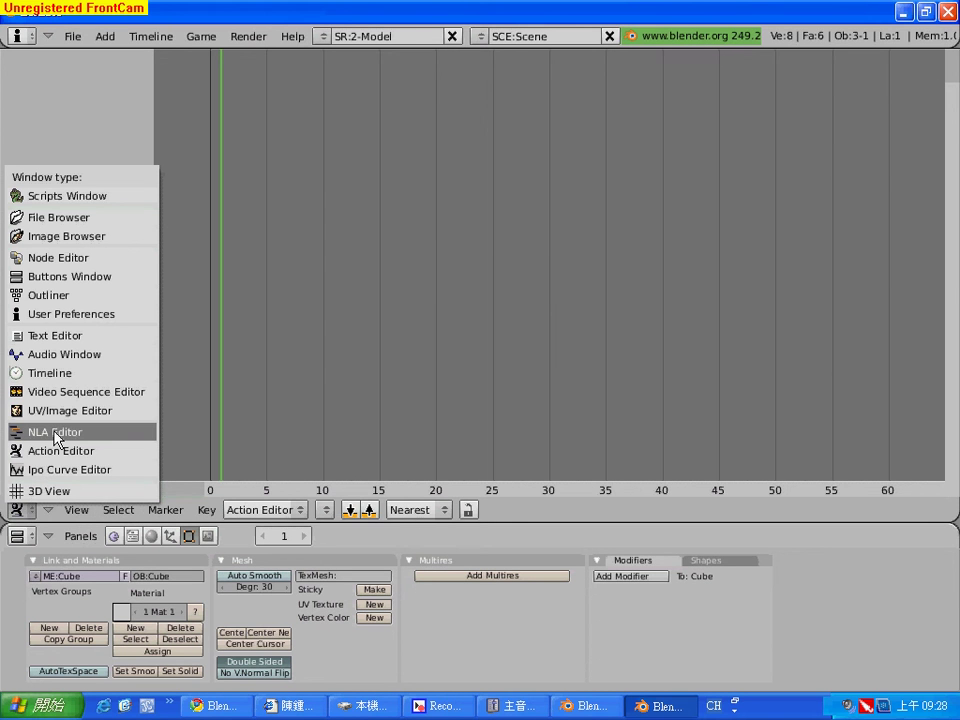
{"action": "left_click", "coordinate": [55, 433]}
{"action": "left_click", "coordinate": [20, 510]}
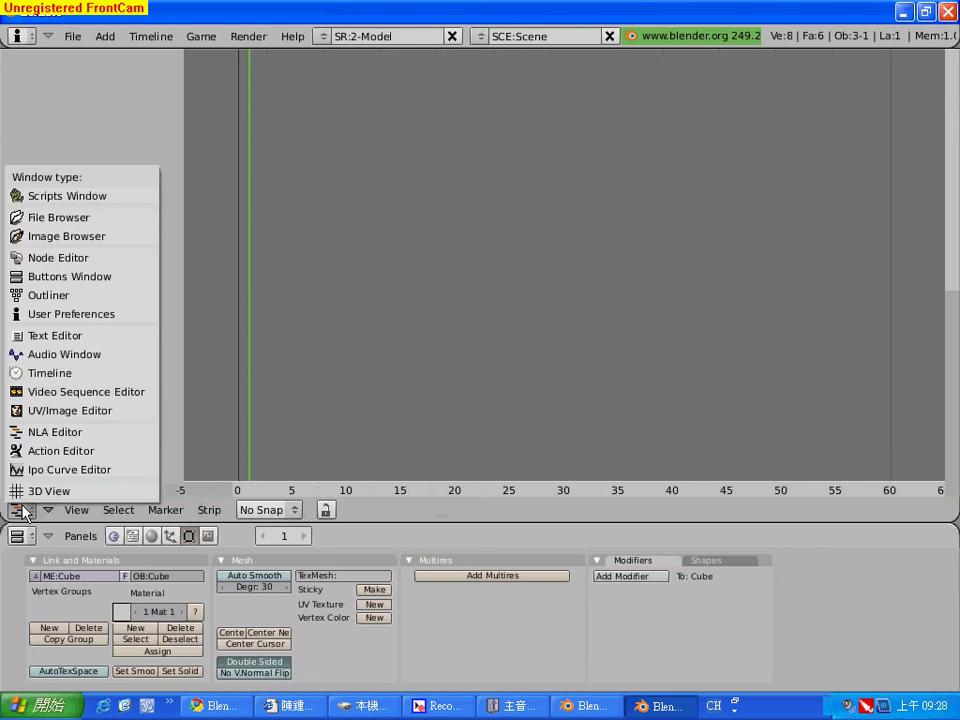
{"action": "left_click", "coordinate": [58, 418]}
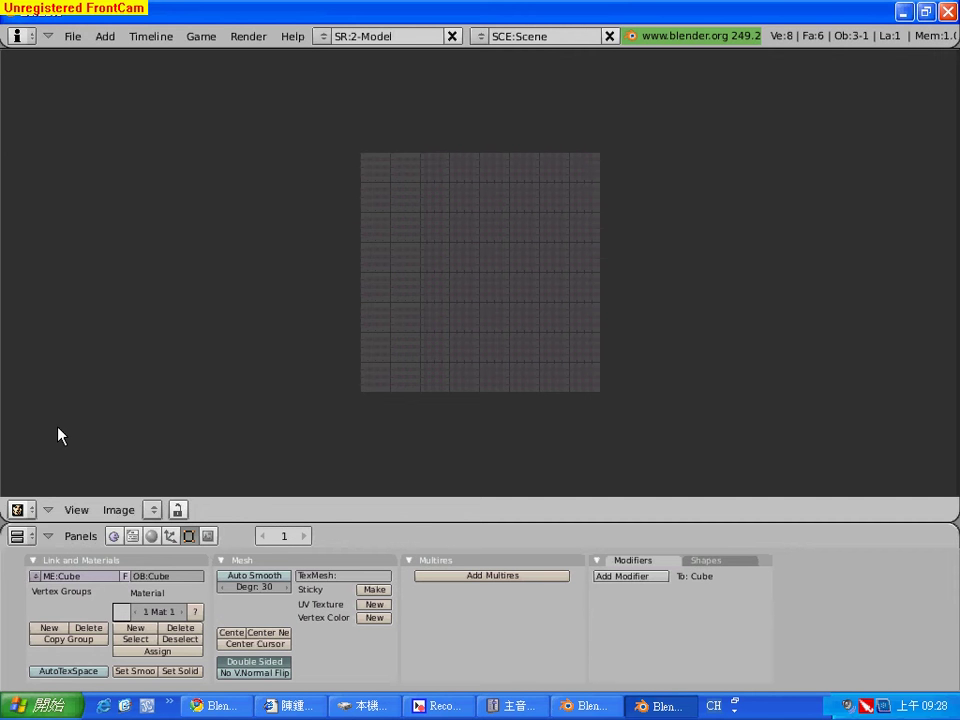
Step: Cycle the main area through Video Sequence Editor, Timeline, Audio Window and Text Editor
{"action": "left_click", "coordinate": [17, 509]}
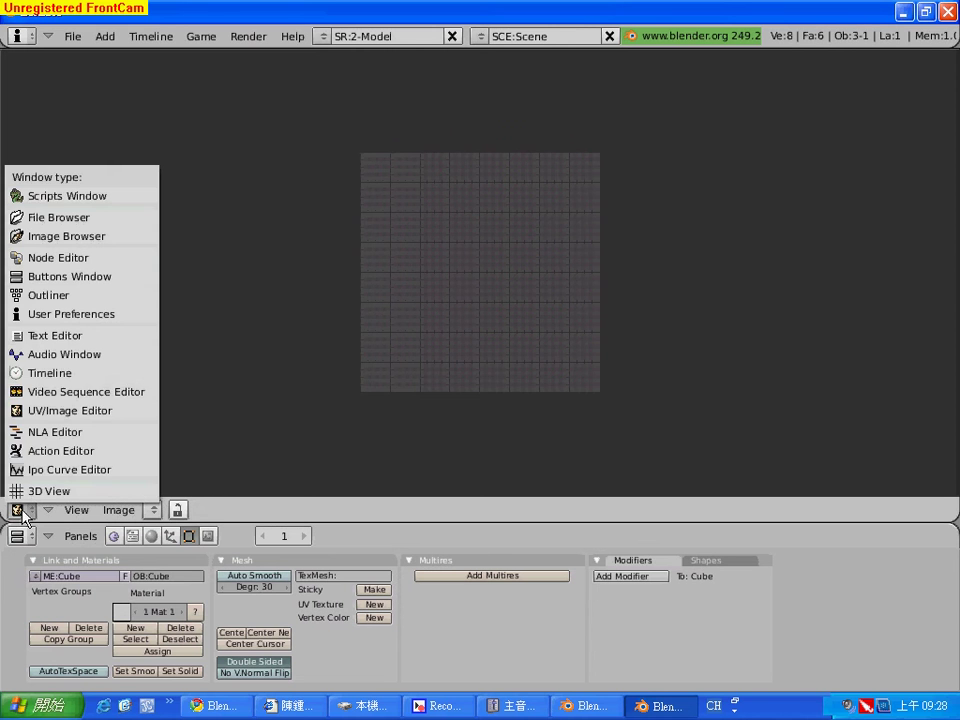
{"action": "left_click", "coordinate": [37, 393]}
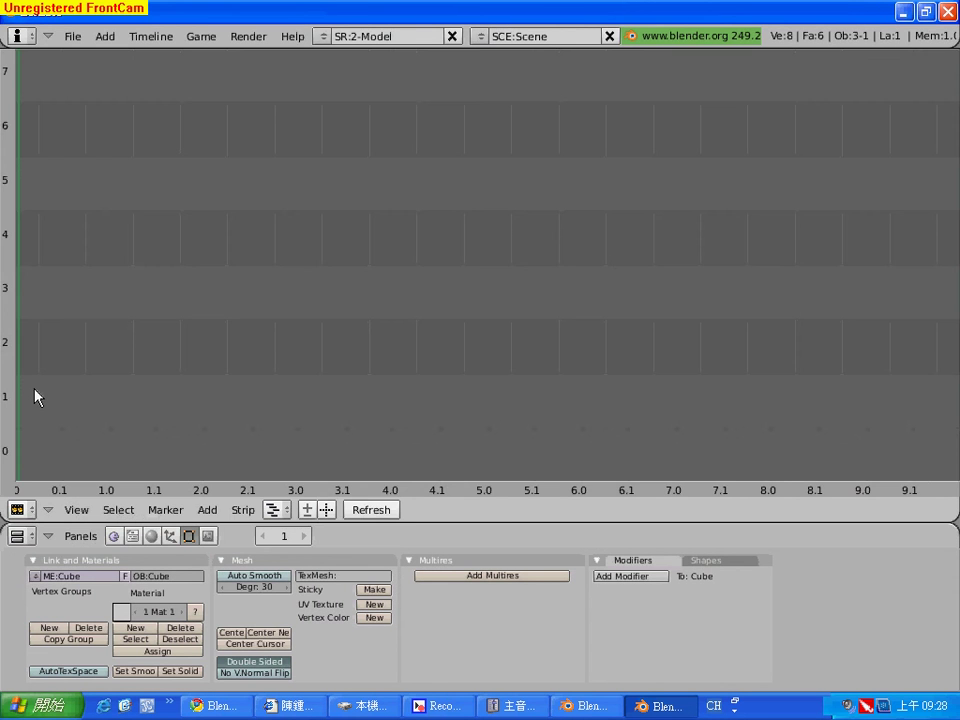
{"action": "left_click", "coordinate": [17, 509]}
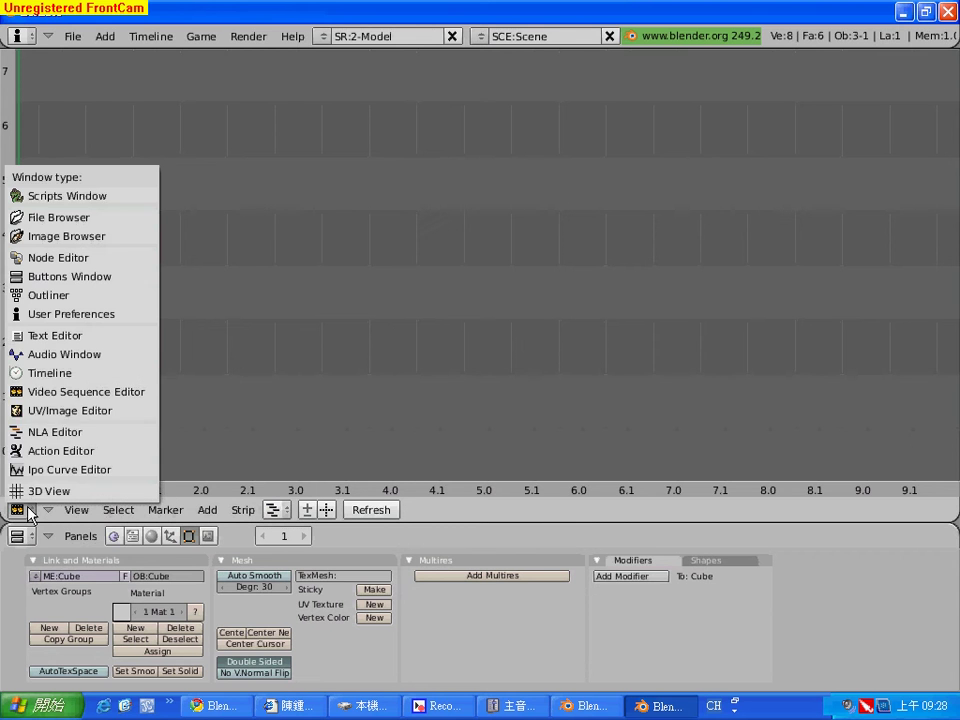
{"action": "left_click", "coordinate": [40, 373]}
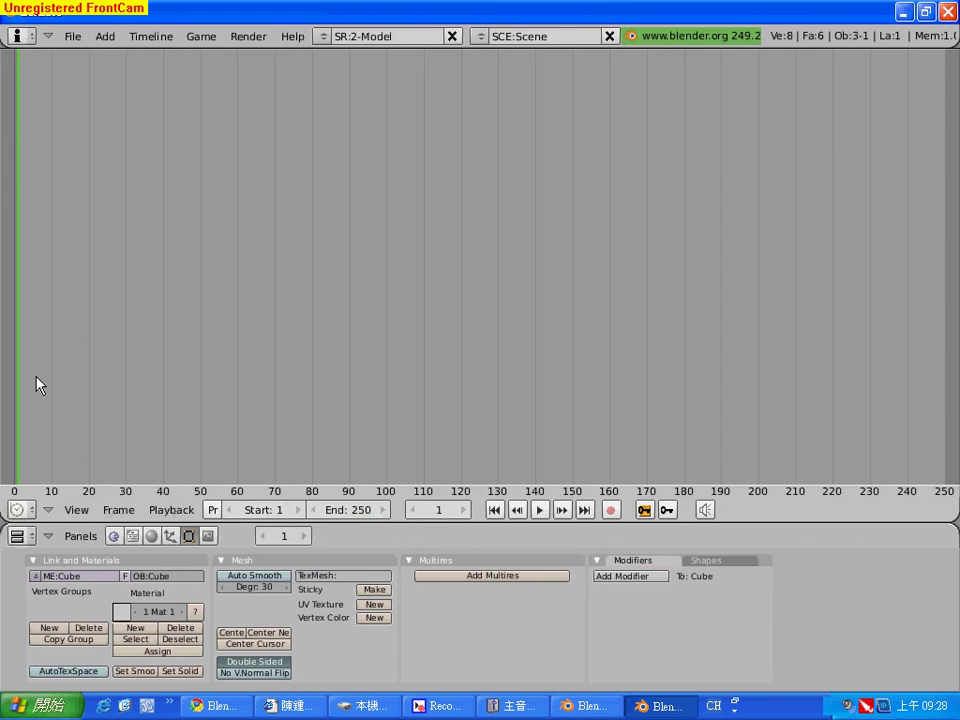
{"action": "left_click", "coordinate": [18, 510]}
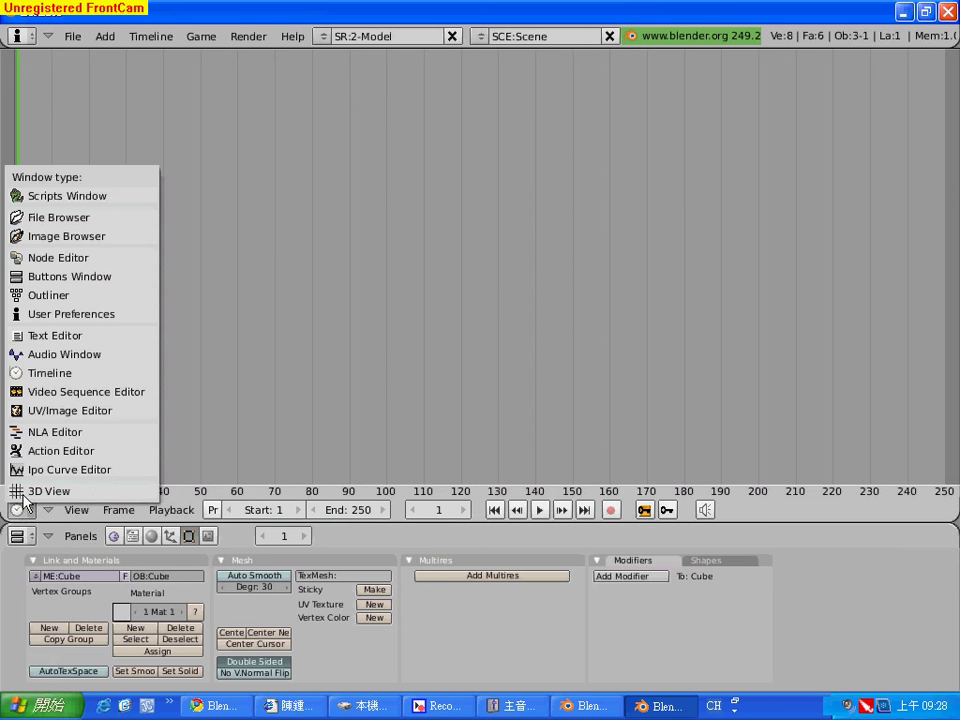
{"action": "left_click", "coordinate": [56, 355]}
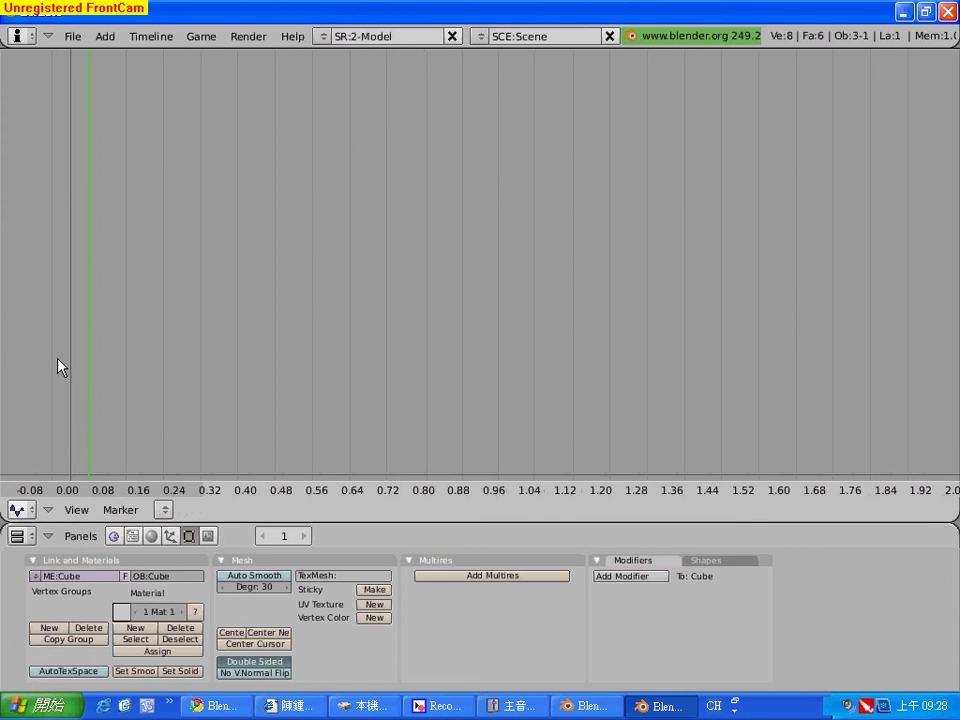
{"action": "left_click", "coordinate": [17, 510]}
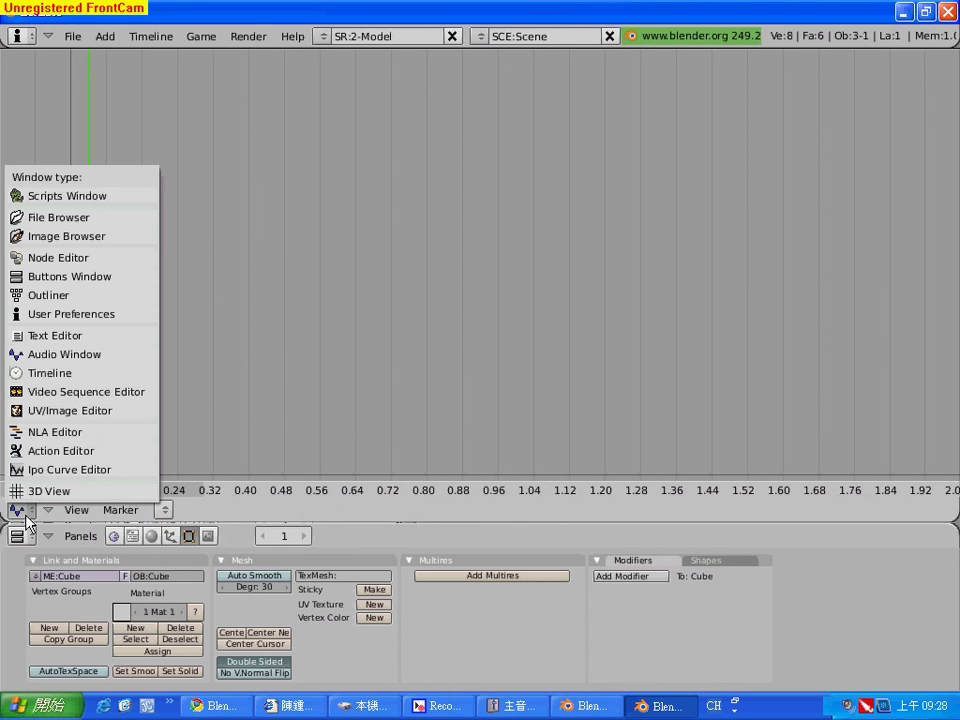
{"action": "left_click", "coordinate": [60, 336]}
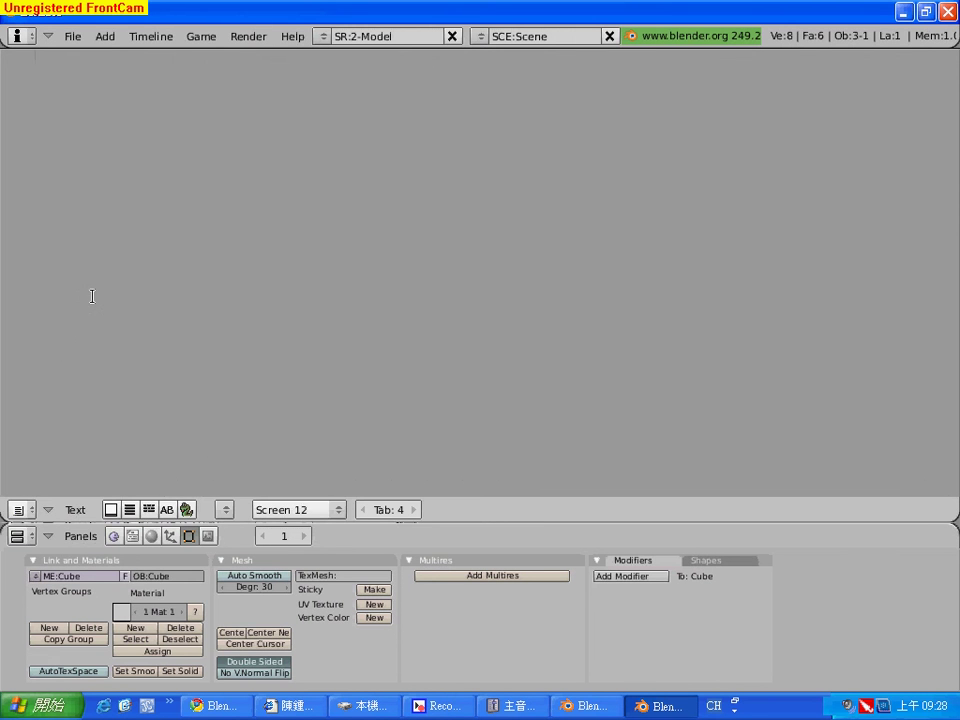
{"action": "left_click", "coordinate": [28, 514]}
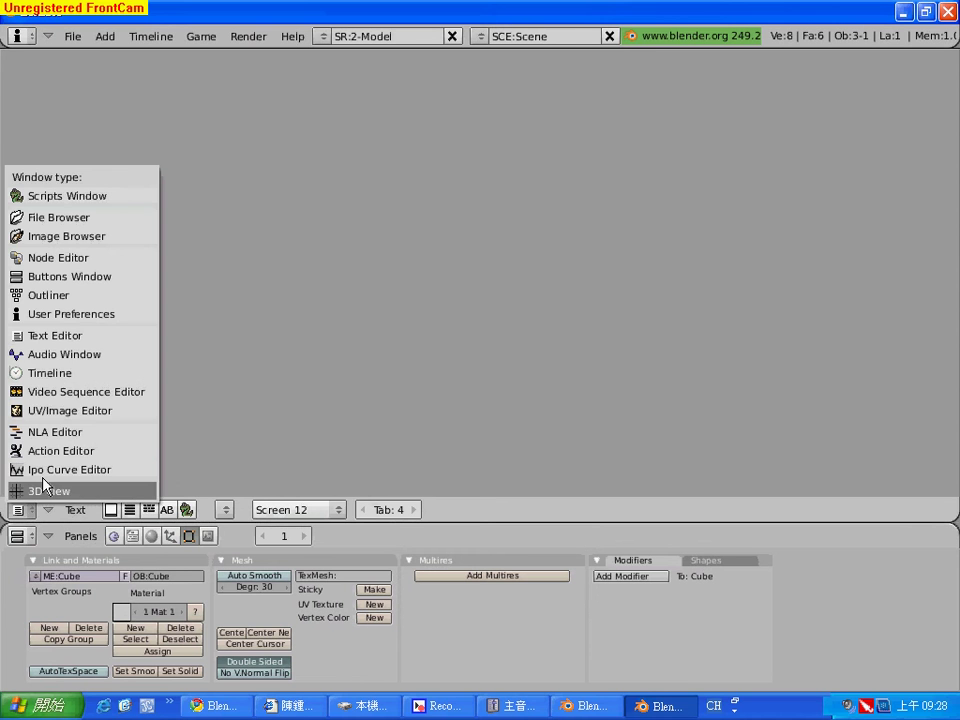
Step: Show User Preferences in the main area, on Language & Font with English selected
{"action": "left_click", "coordinate": [69, 316]}
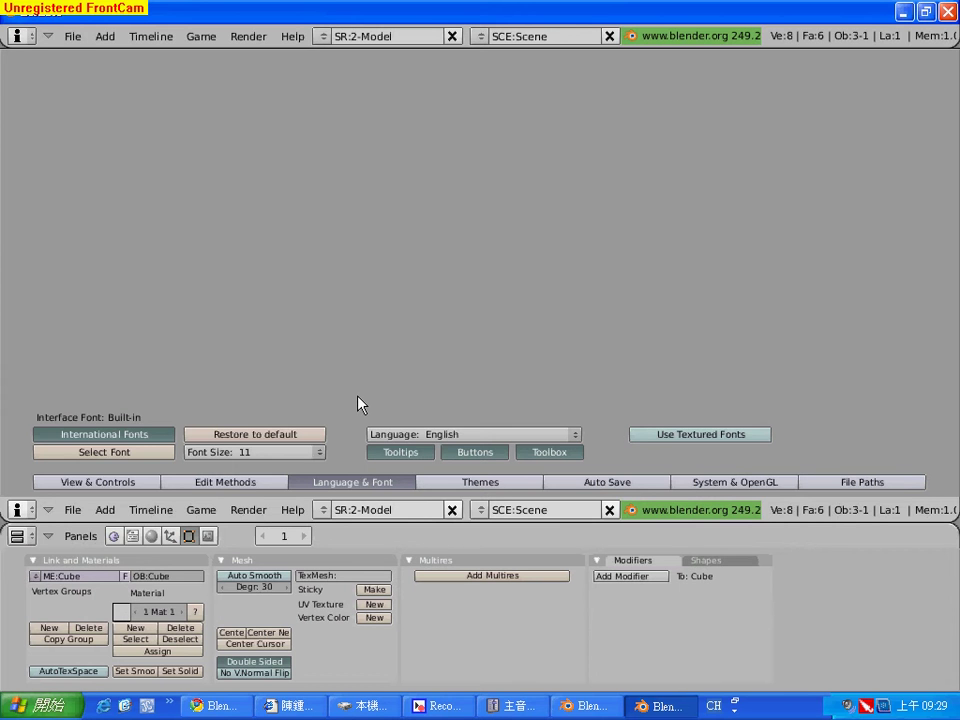
{"action": "left_click", "coordinate": [16, 510]}
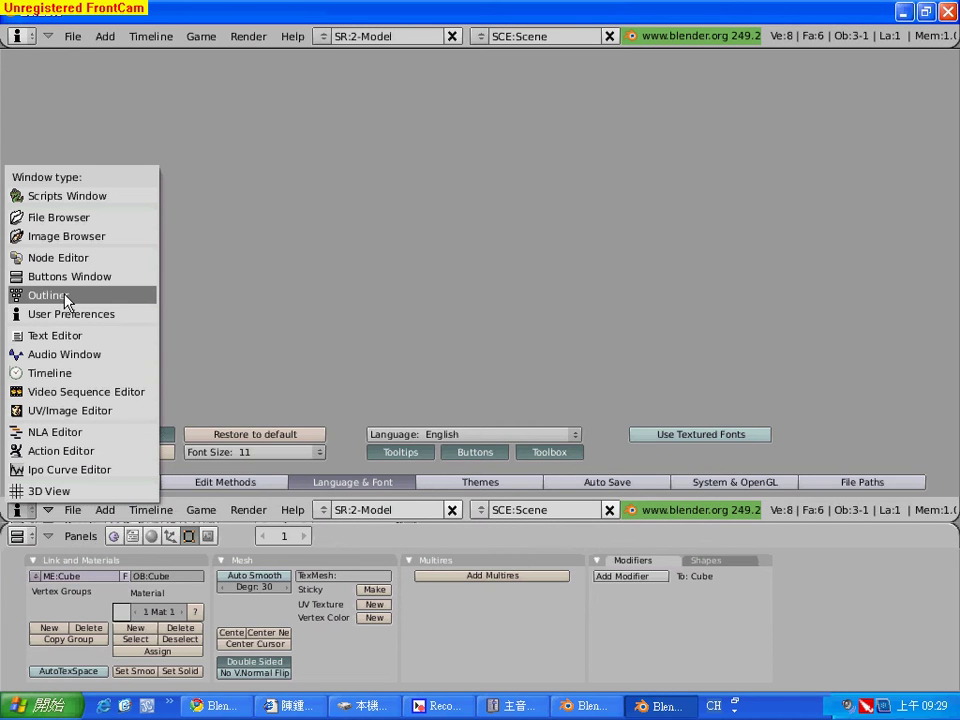
Step: Show the Outliner (Camera, Cube, Lamp) in the main area, then begin a vertical Split Area
{"action": "left_click", "coordinate": [66, 296]}
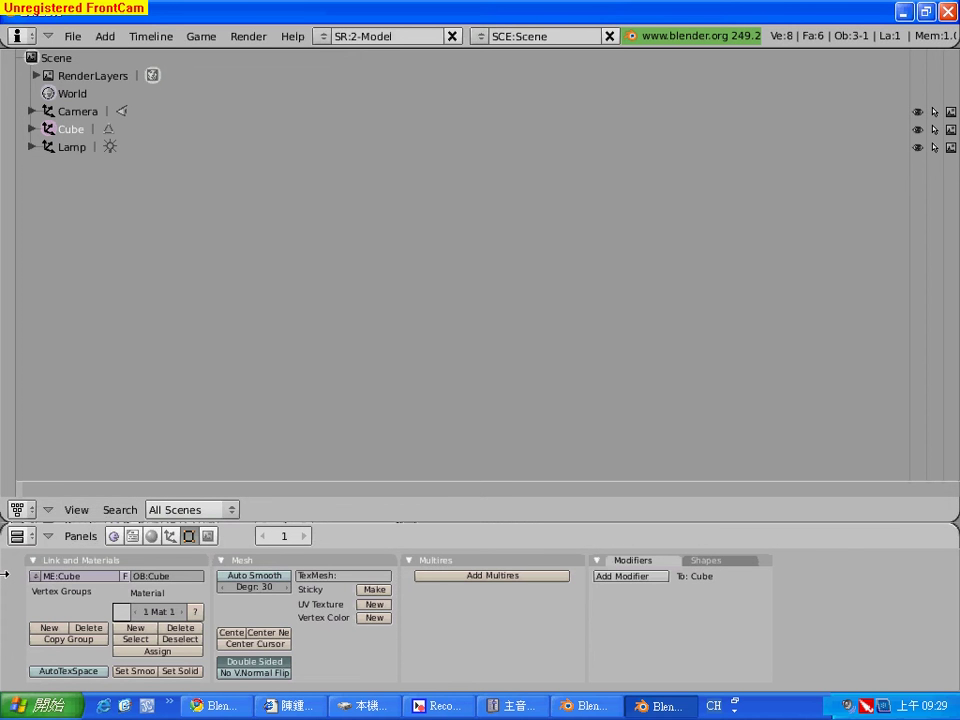
{"action": "key", "text": "shift+F5"}
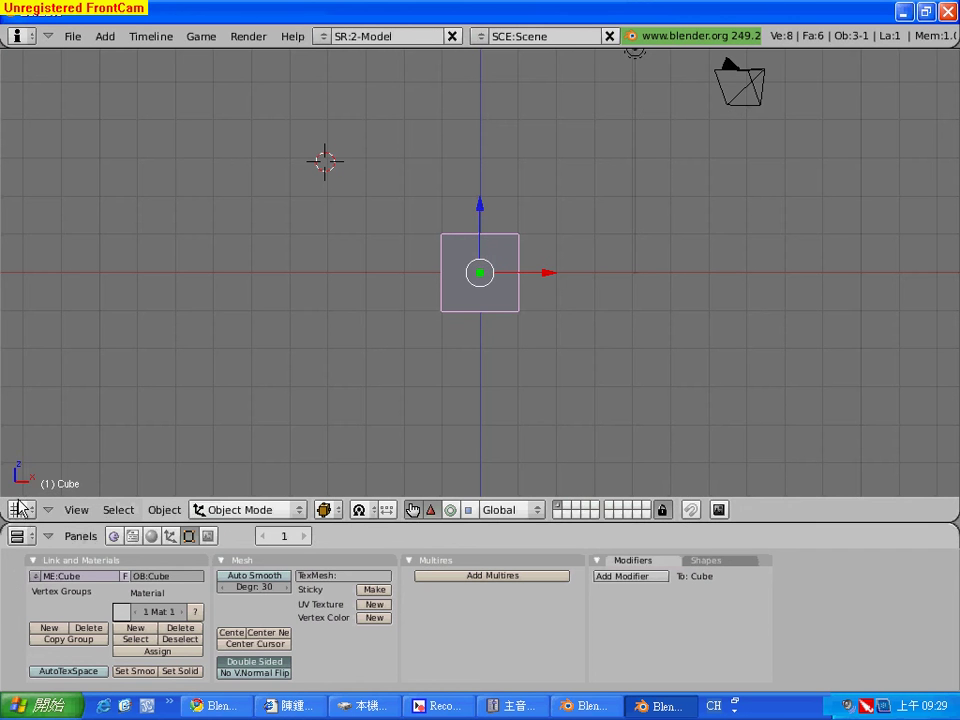
{"action": "left_click", "coordinate": [14, 510]}
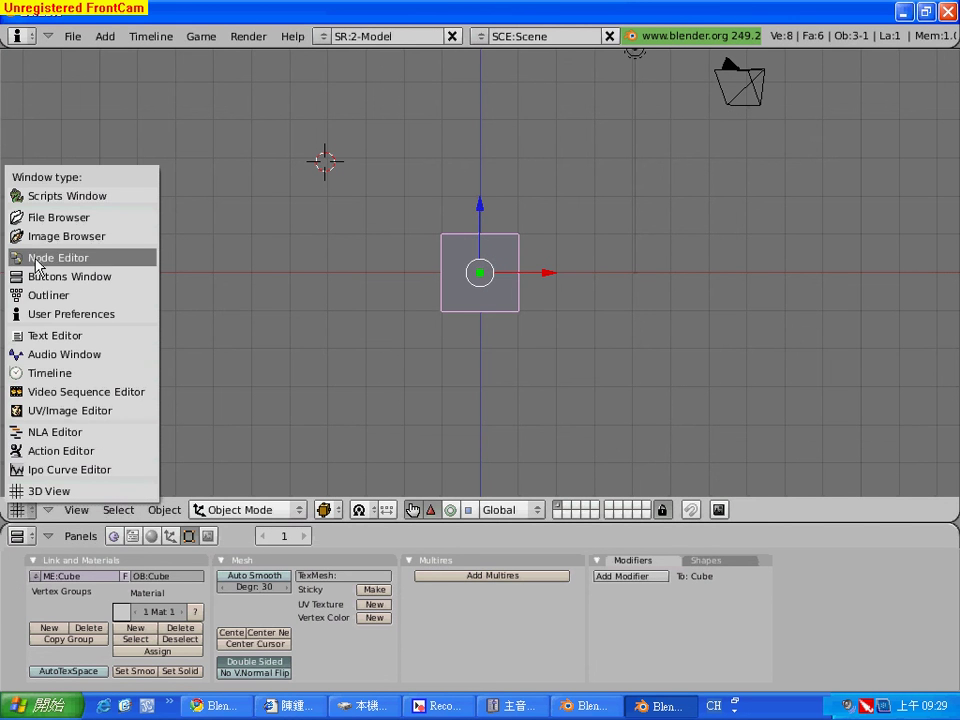
{"action": "left_click", "coordinate": [40, 296]}
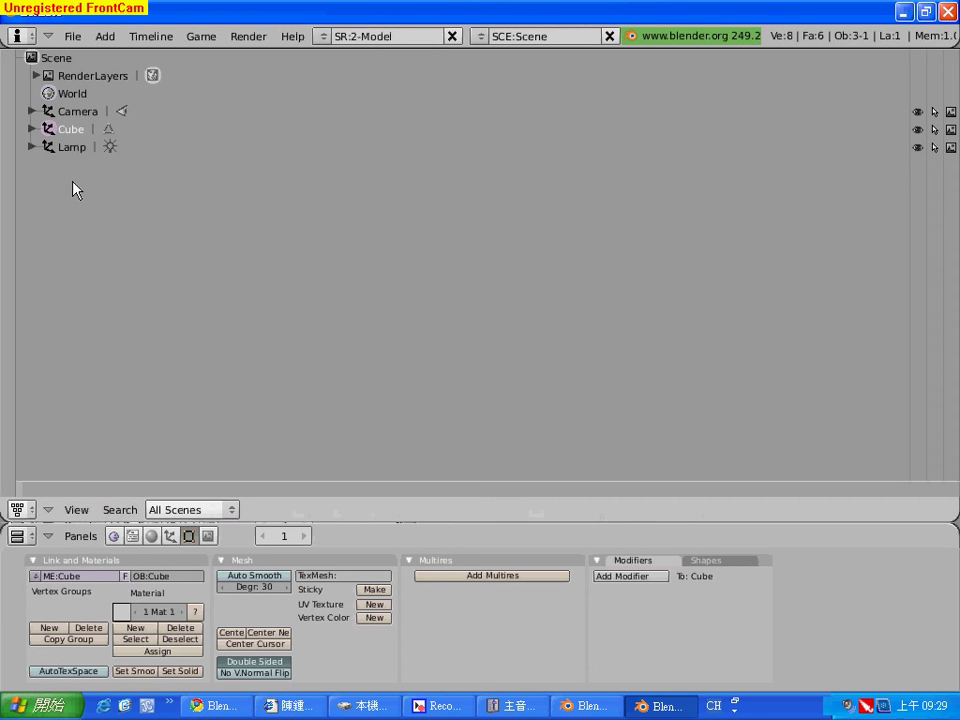
{"action": "right_click", "coordinate": [675, 523]}
{"action": "left_click", "coordinate": [675, 521]}
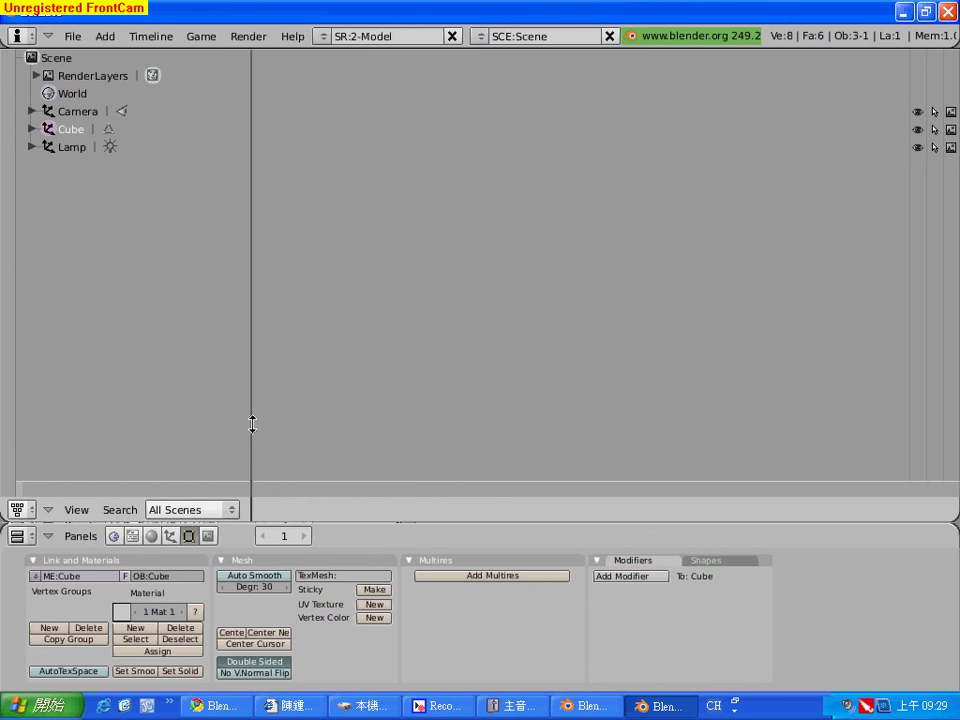
Step: Split the area about a quarter across, make the right part a 3D View, and right-click Cube
{"action": "left_click", "coordinate": [252, 422]}
{"action": "left_click", "coordinate": [273, 509]}
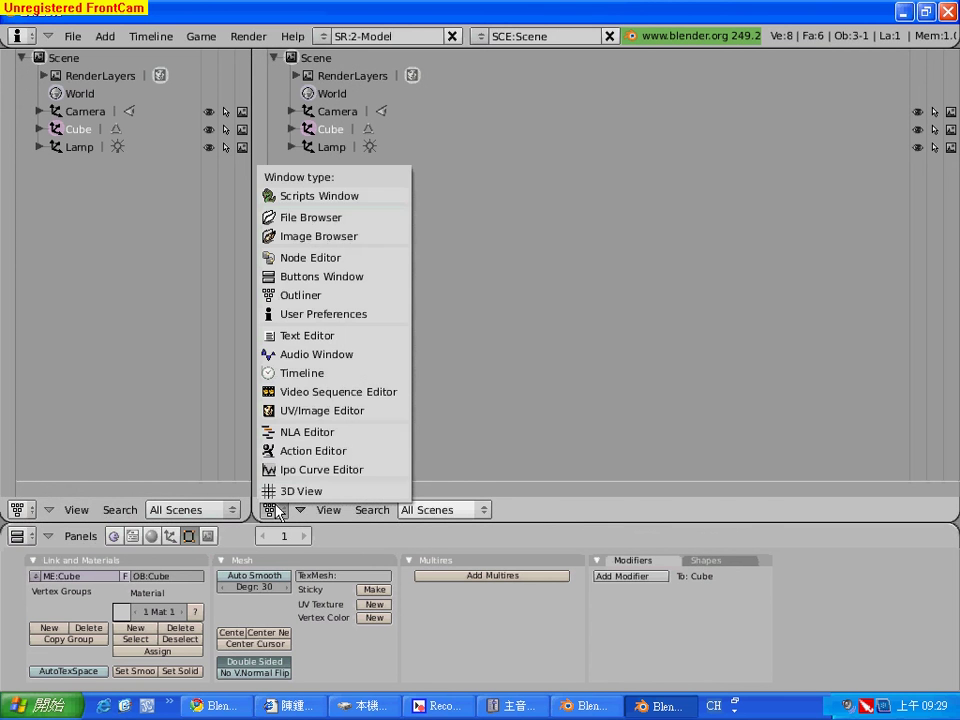
{"action": "left_click", "coordinate": [308, 490]}
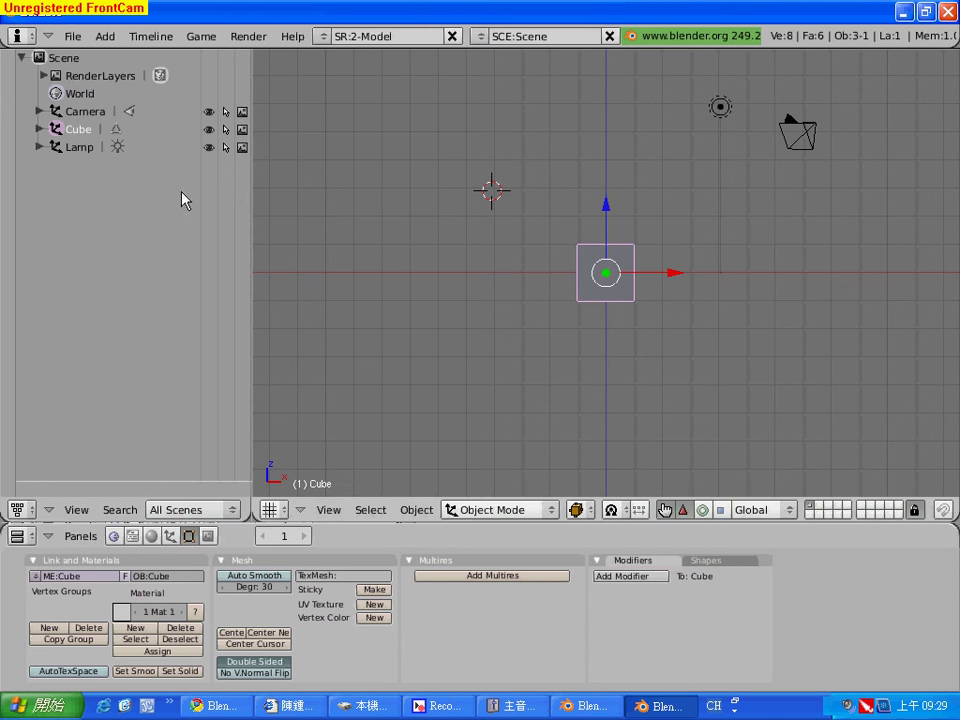
{"action": "right_click", "coordinate": [86, 133]}
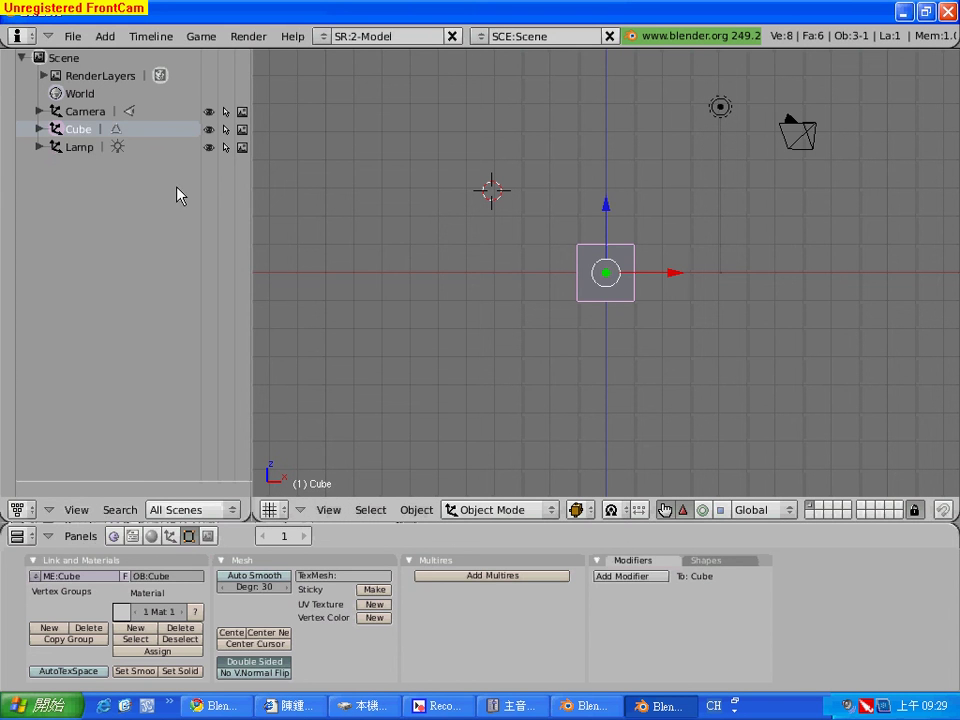
Step: Select Lamp, Camera, World and Cube in turn in the Outliner, ending on the Lamp
{"action": "left_click", "coordinate": [80, 150]}
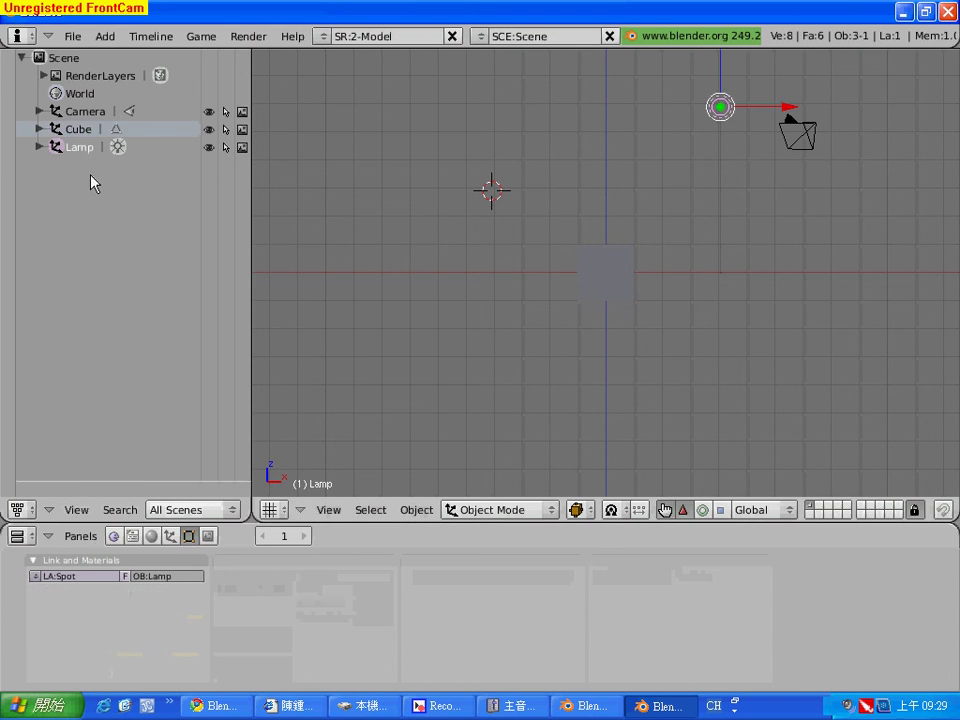
{"action": "left_click", "coordinate": [90, 114]}
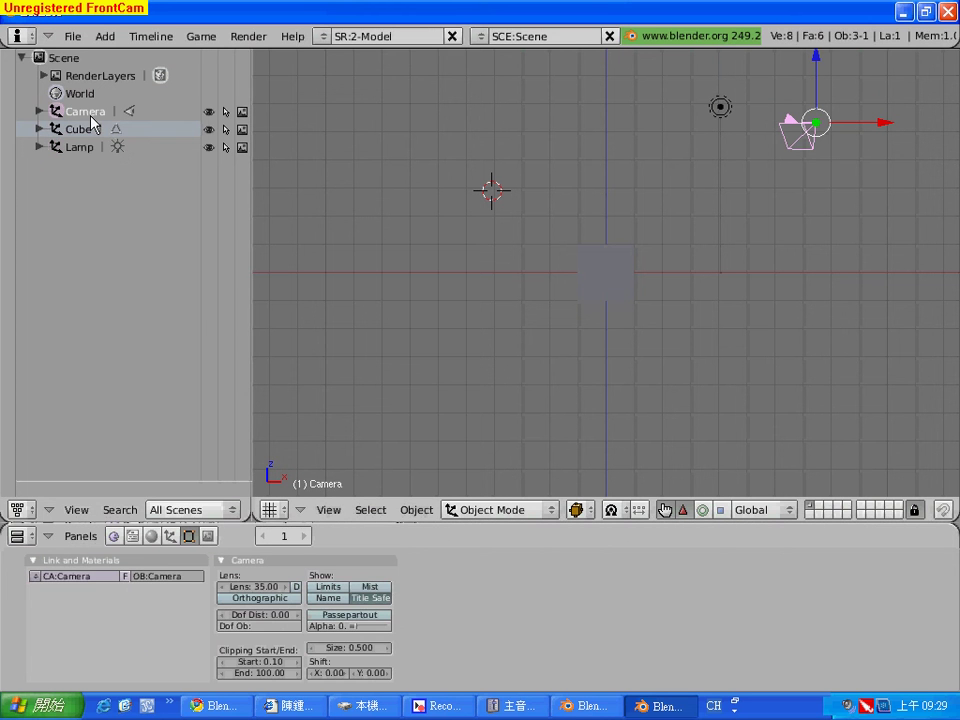
{"action": "left_click", "coordinate": [79, 94]}
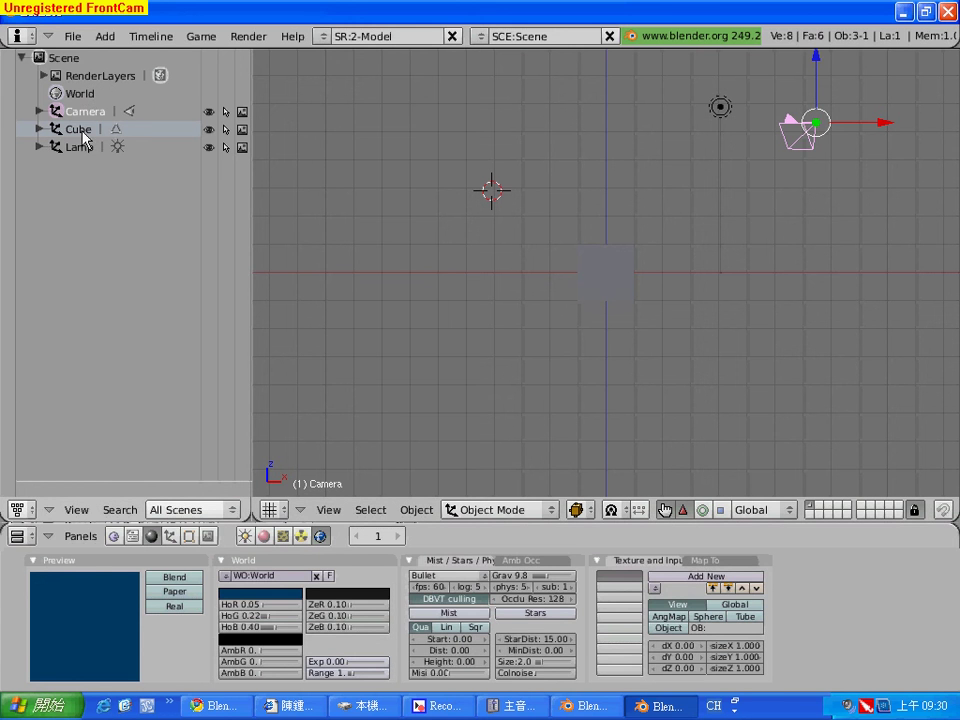
{"action": "left_click", "coordinate": [86, 127]}
{"action": "key", "text": "ctrl+z"}
{"action": "left_click", "coordinate": [86, 127]}
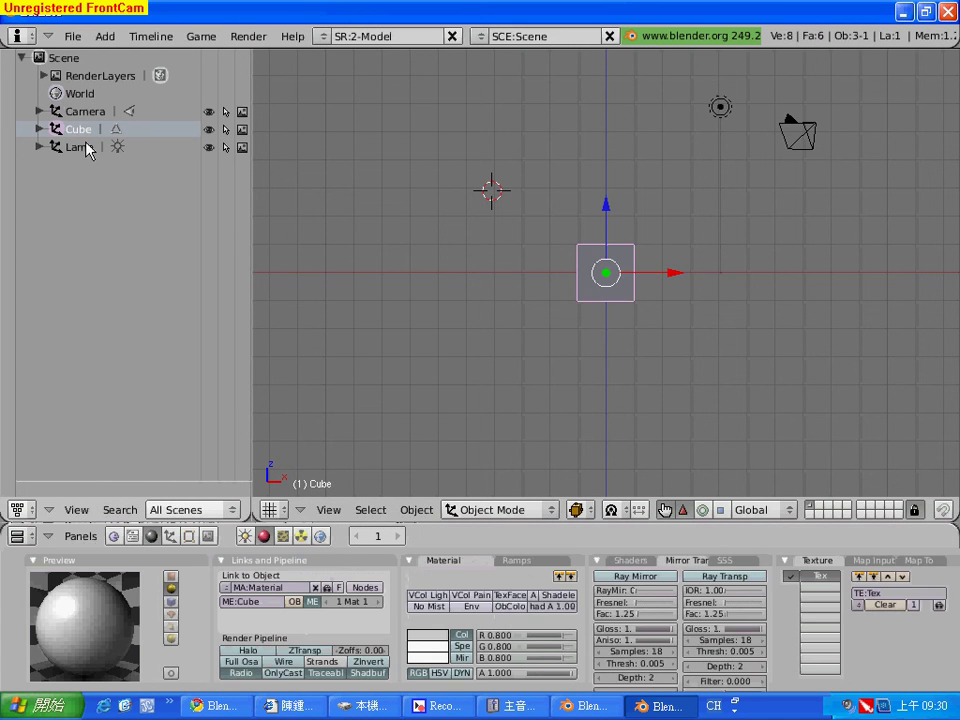
{"action": "left_click", "coordinate": [86, 146]}
Step: Toggle the eye icons of the Lamp, Cube and Camera to hide and show each in the 3D View
{"action": "left_click", "coordinate": [209, 147]}
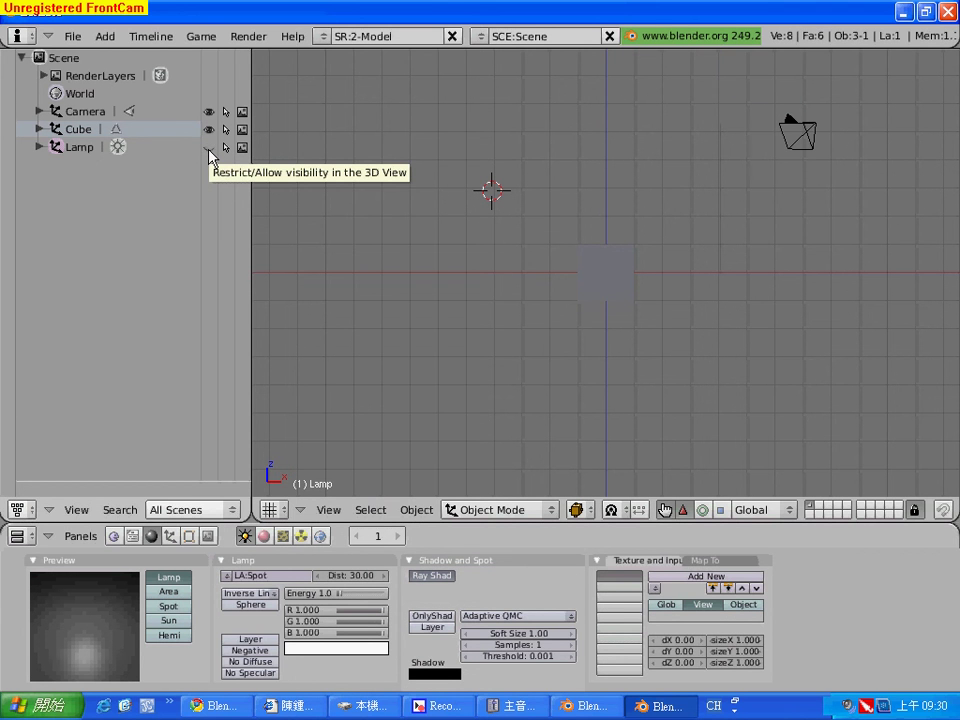
{"action": "left_click", "coordinate": [209, 149]}
{"action": "left_click", "coordinate": [209, 149]}
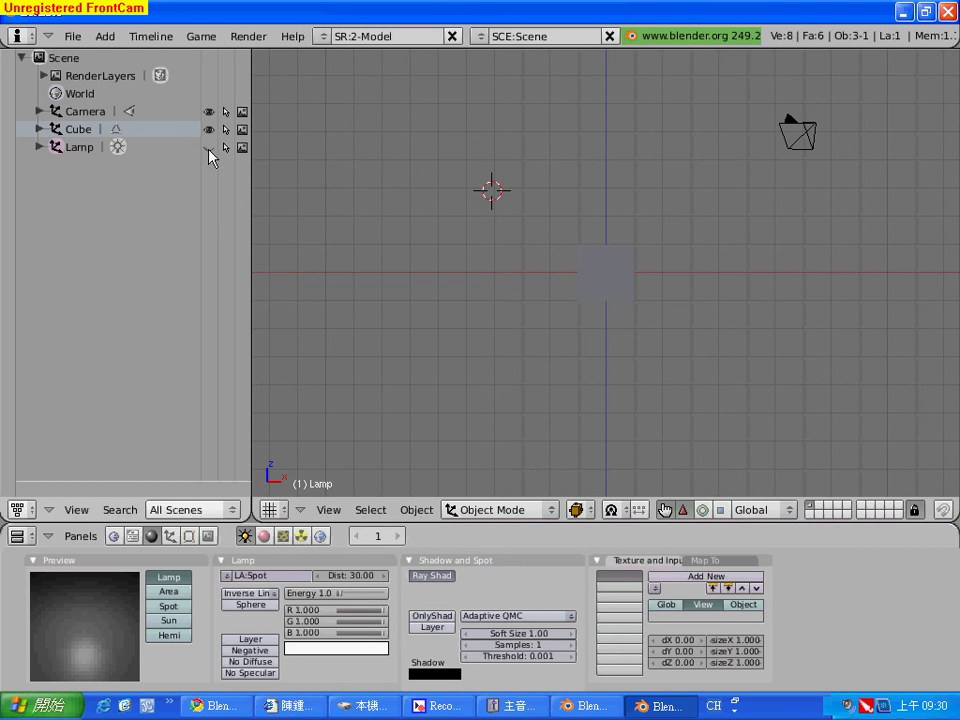
{"action": "left_click", "coordinate": [209, 149]}
{"action": "left_click", "coordinate": [209, 149]}
{"action": "left_click", "coordinate": [209, 149]}
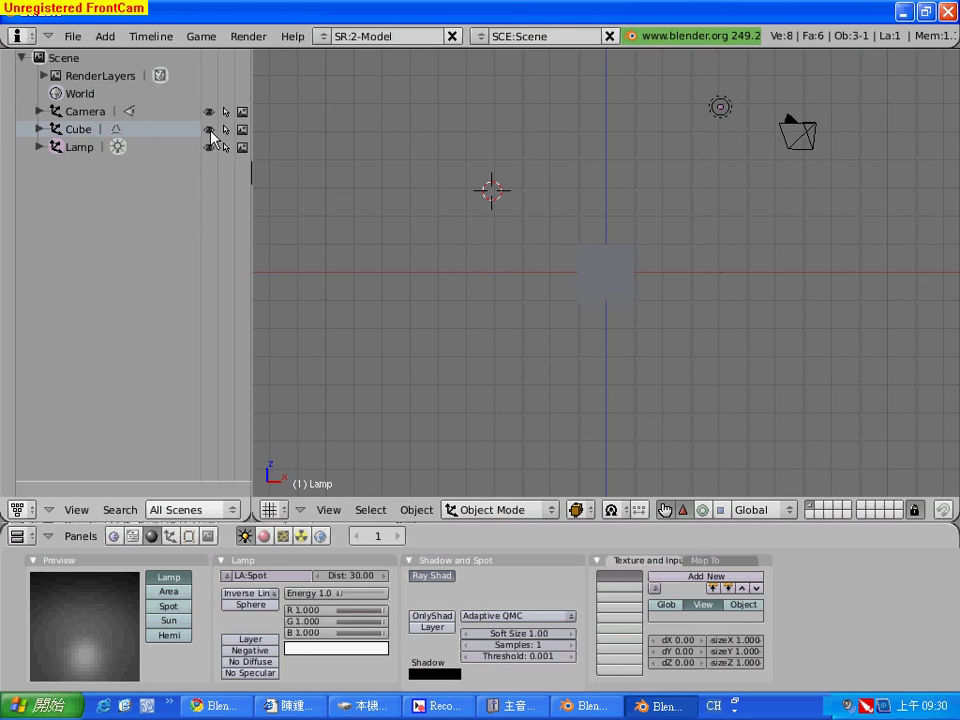
{"action": "left_click", "coordinate": [209, 130]}
{"action": "left_click", "coordinate": [209, 130]}
{"action": "left_click", "coordinate": [209, 112]}
{"action": "left_click", "coordinate": [209, 112]}
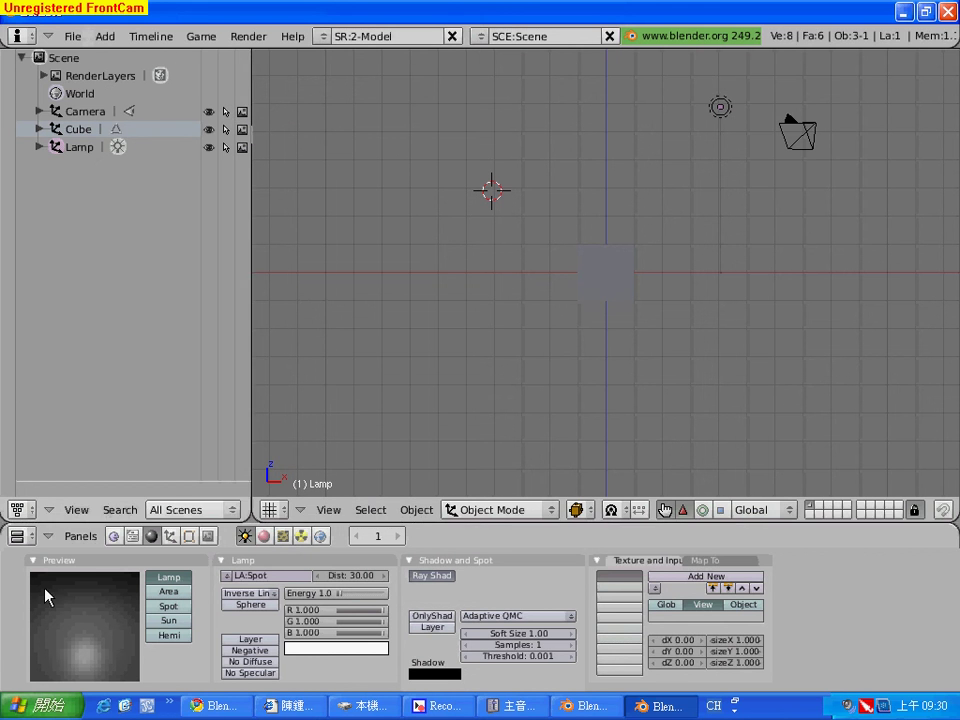
Step: Switch the left area to Buttons Window, then Node Editor, and finally the Image Browser
{"action": "left_click", "coordinate": [21, 510]}
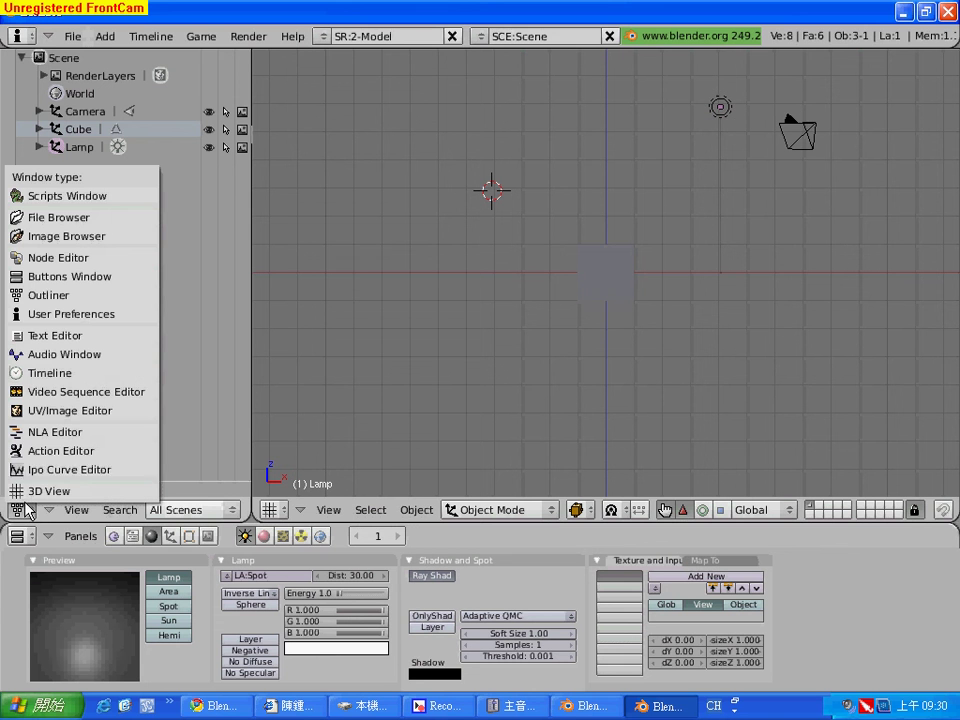
{"action": "left_click", "coordinate": [88, 285]}
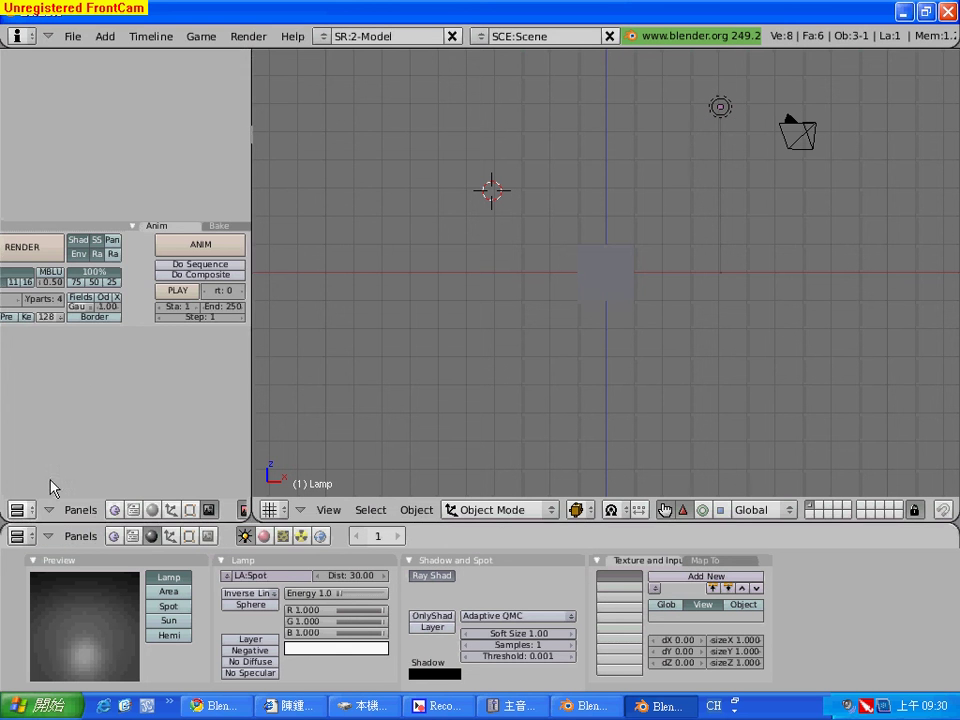
{"action": "left_click", "coordinate": [17, 510]}
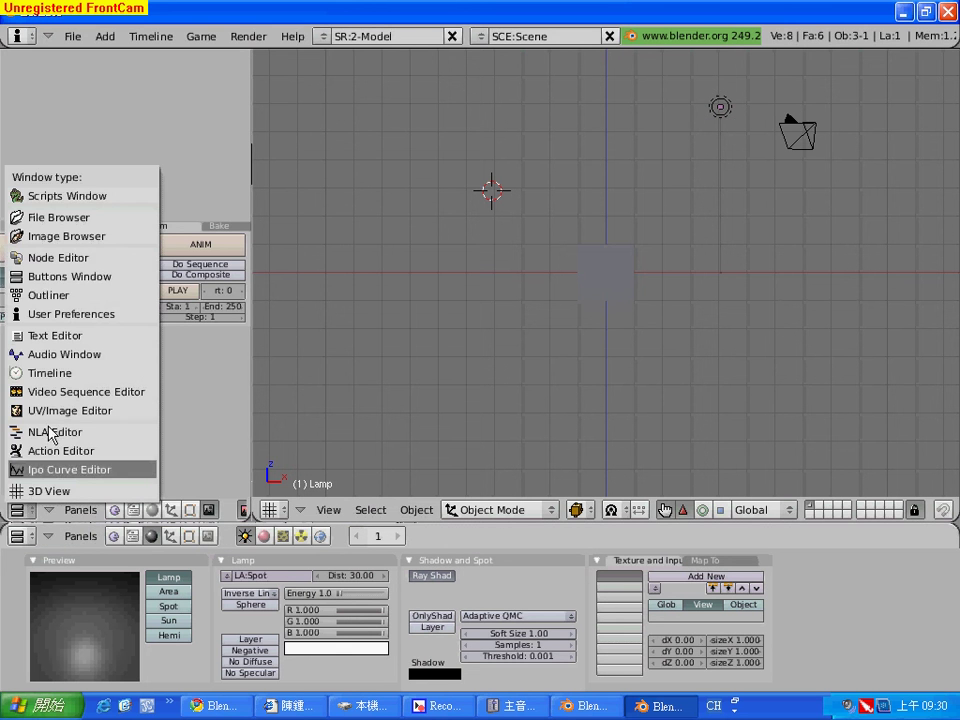
{"action": "left_click", "coordinate": [81, 271]}
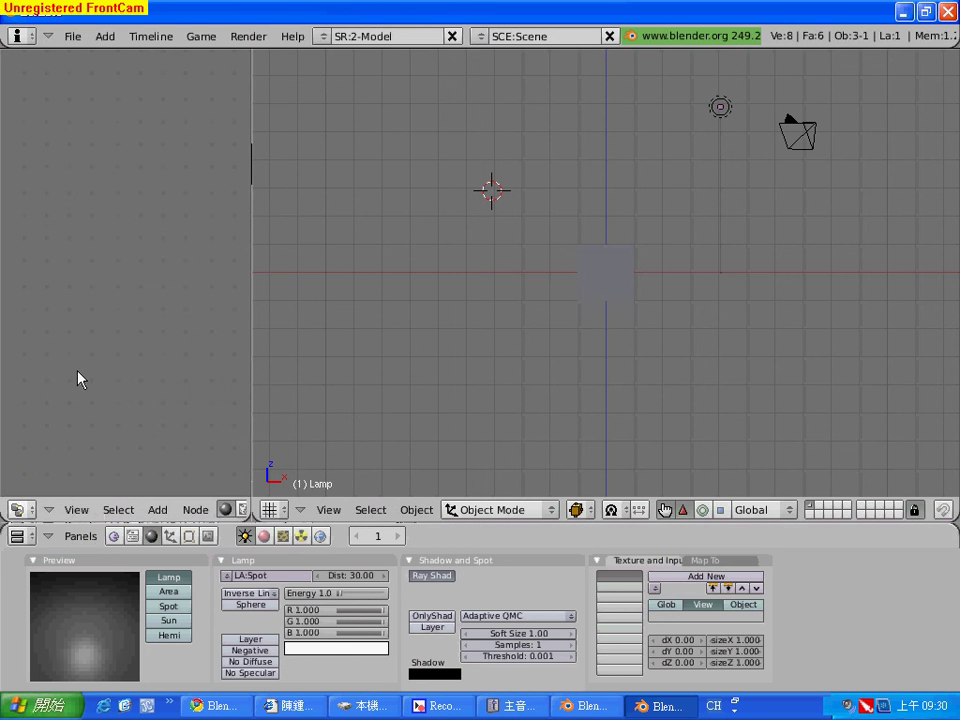
{"action": "left_click", "coordinate": [17, 510]}
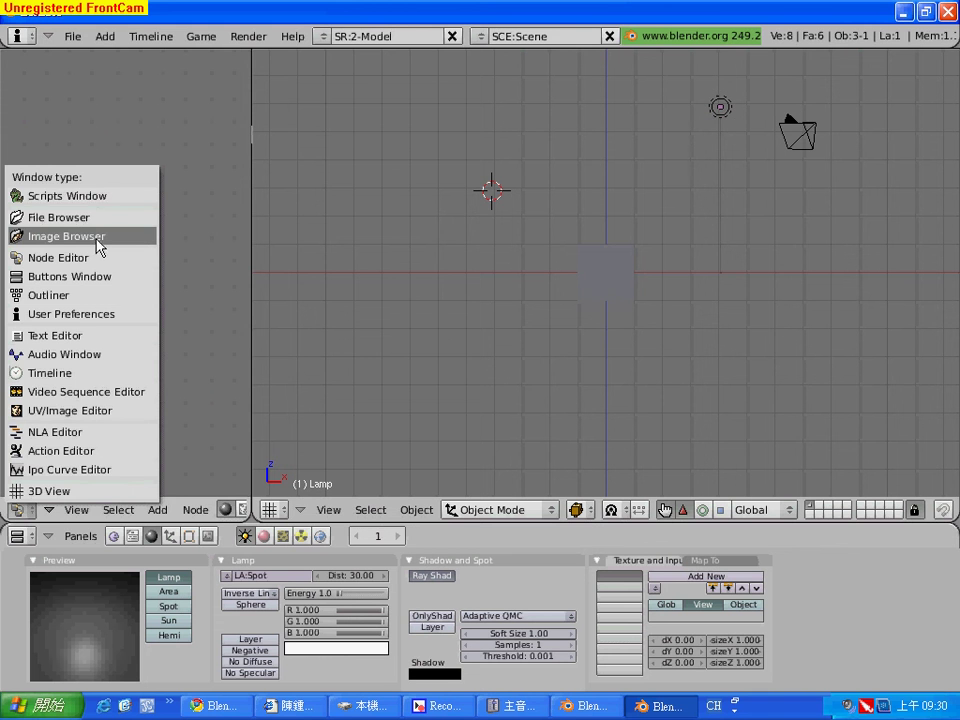
{"action": "left_click", "coordinate": [100, 252]}
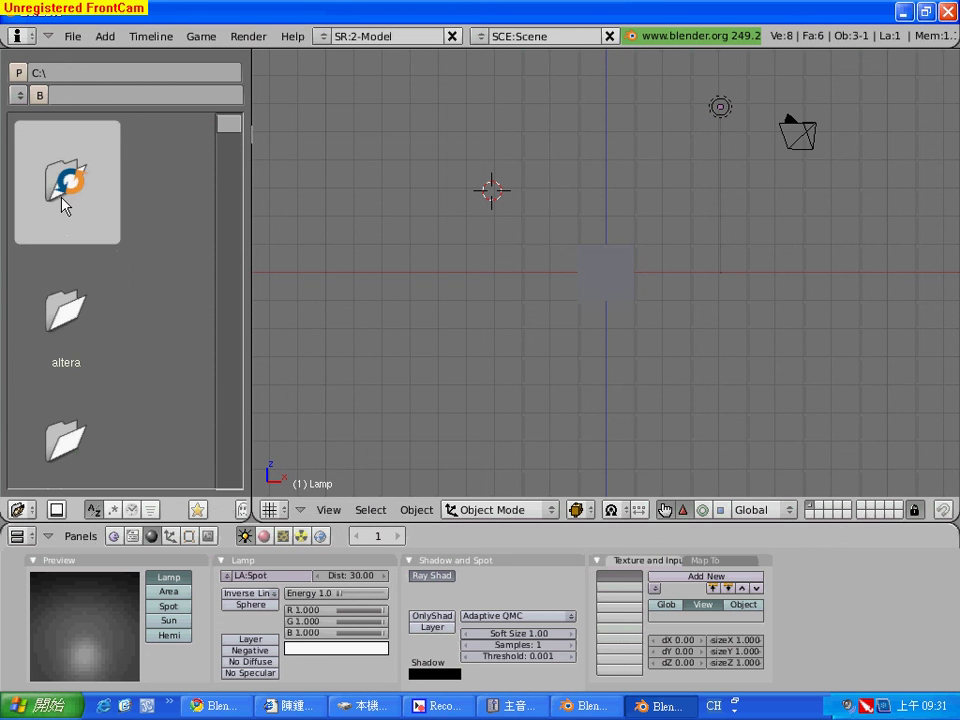
Step: Switch the left area to File Browser, then Scripts Window, and finally back to the Outliner
{"action": "left_click", "coordinate": [18, 509]}
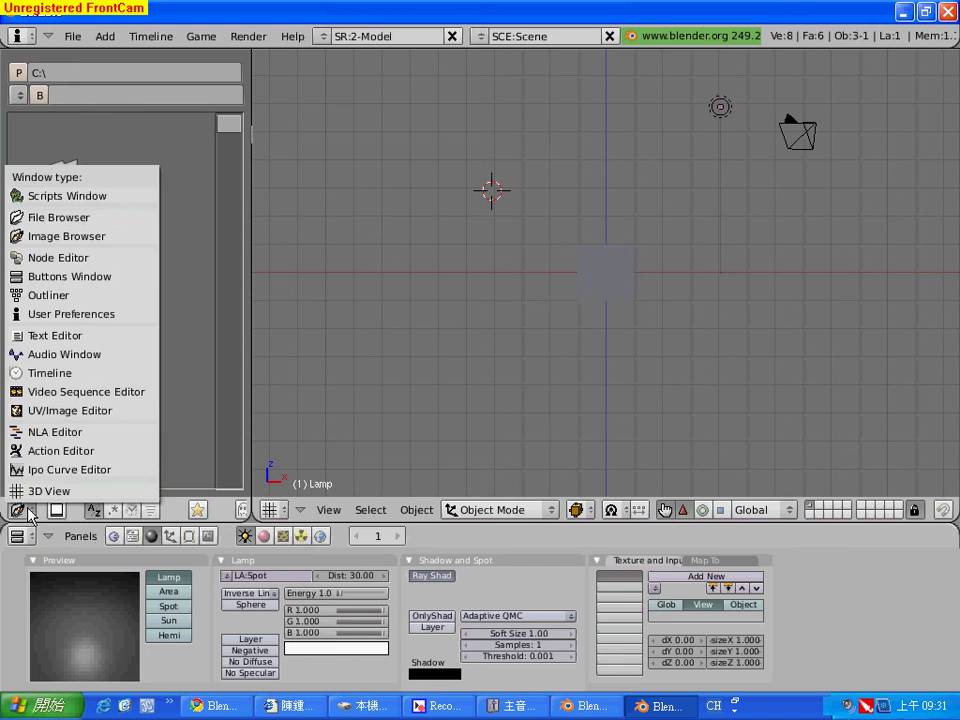
{"action": "left_click", "coordinate": [40, 217]}
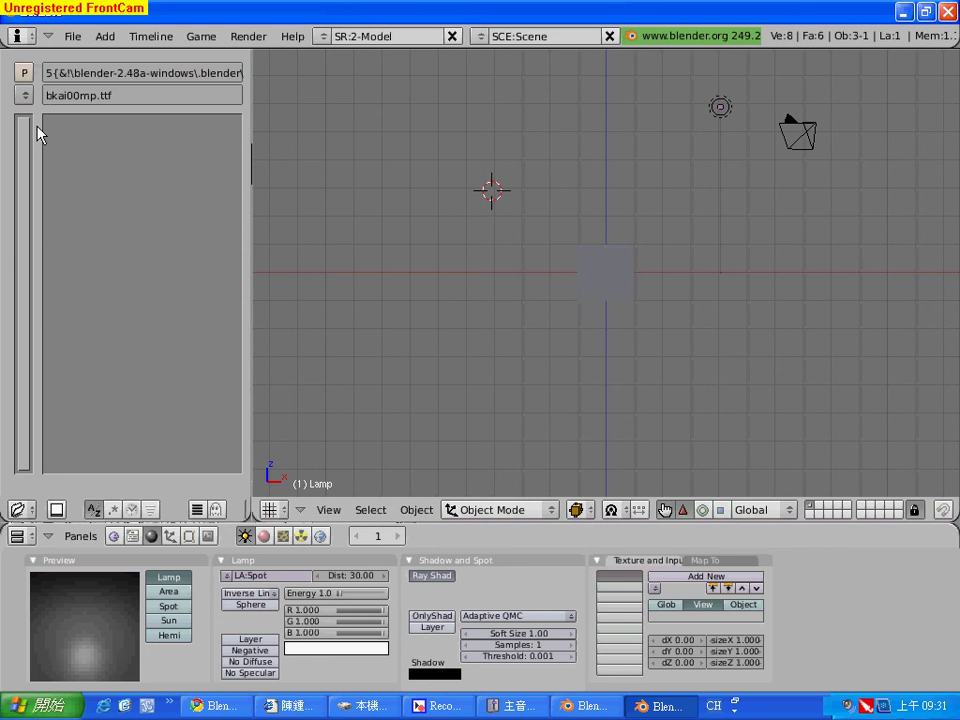
{"action": "left_click", "coordinate": [19, 509]}
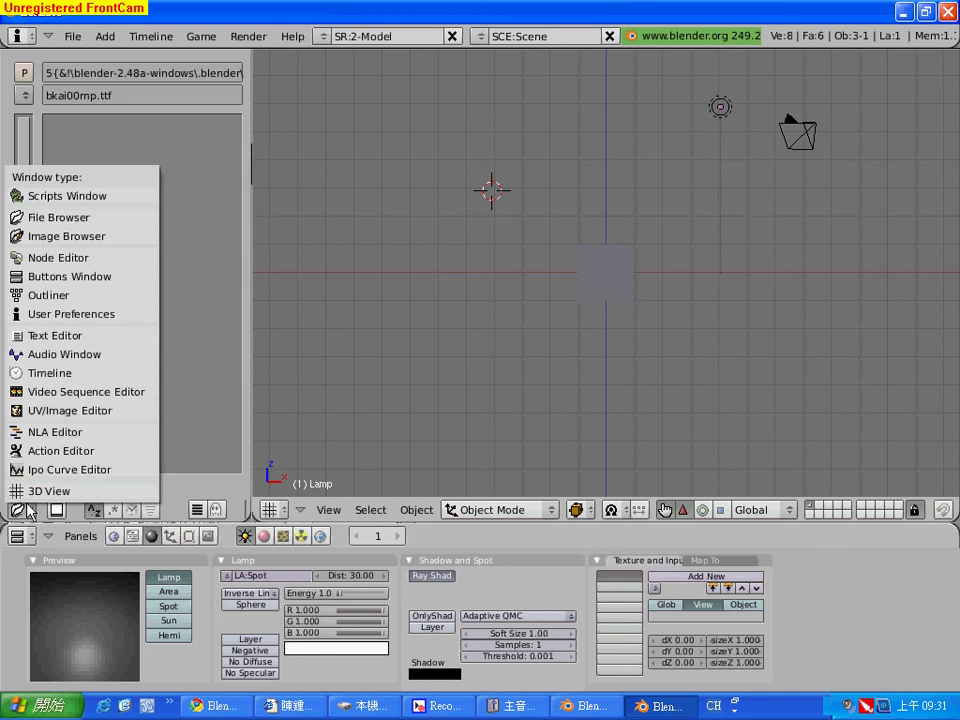
{"action": "left_click", "coordinate": [53, 206]}
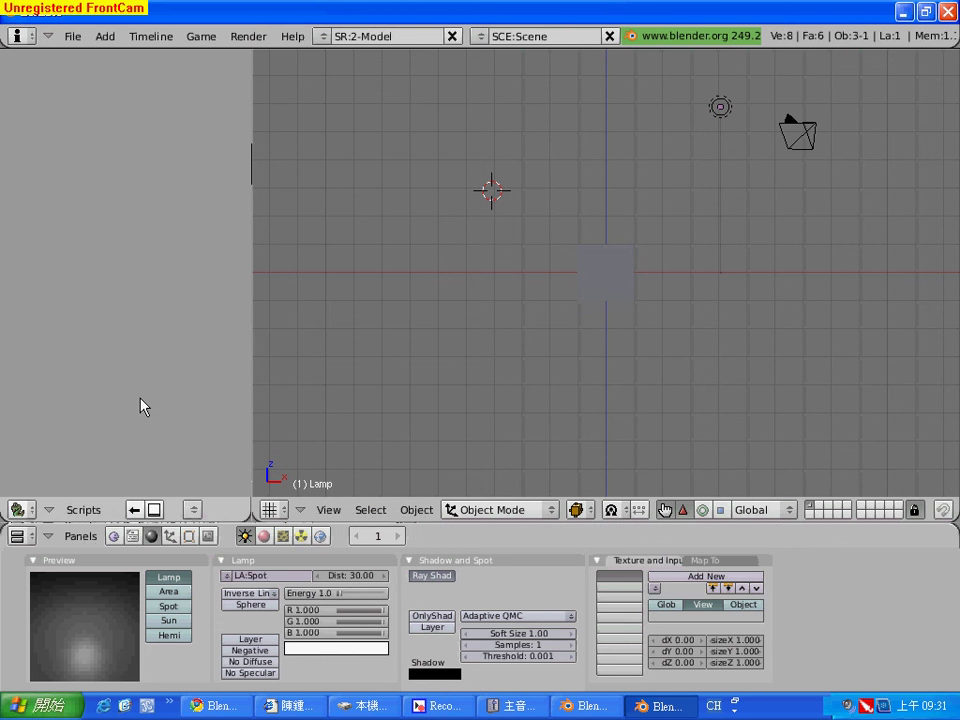
{"action": "left_click", "coordinate": [19, 509]}
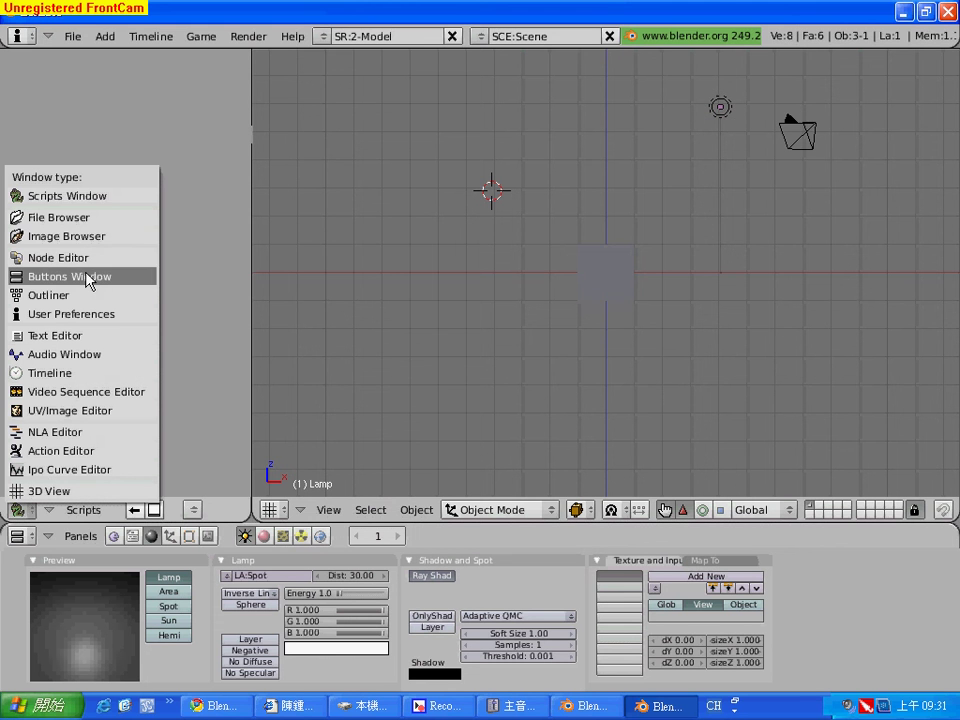
{"action": "left_click", "coordinate": [88, 197]}
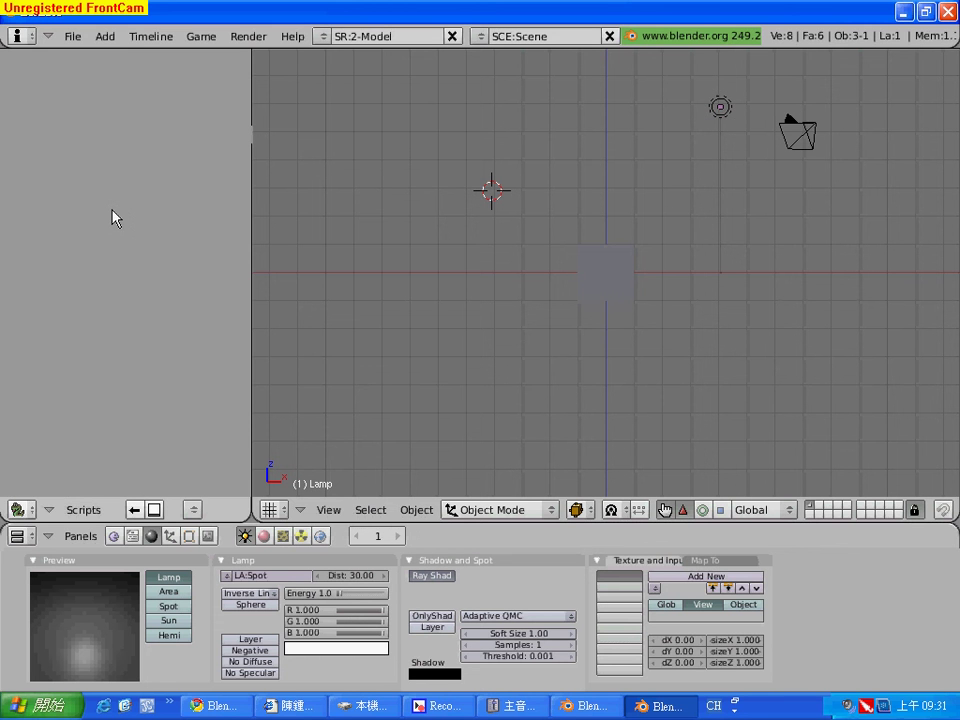
{"action": "left_click", "coordinate": [19, 511]}
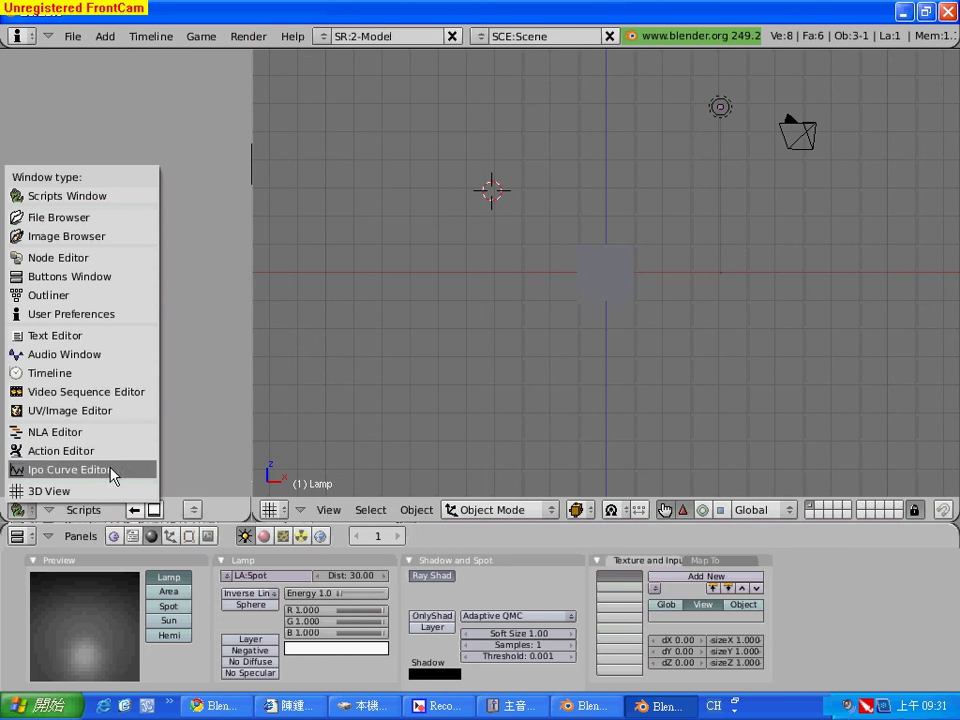
{"action": "left_click", "coordinate": [105, 297]}
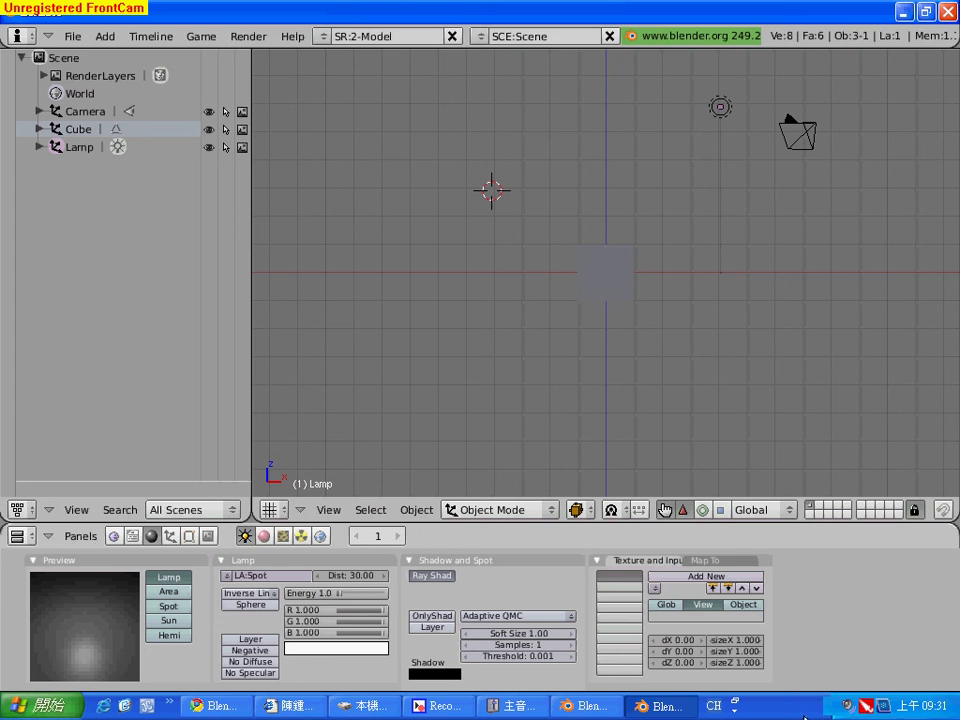
Step: Bring up Chrome and go back twice to the ccckmit.wikidot.com/blender course page
{"action": "left_click", "coordinate": [236, 707]}
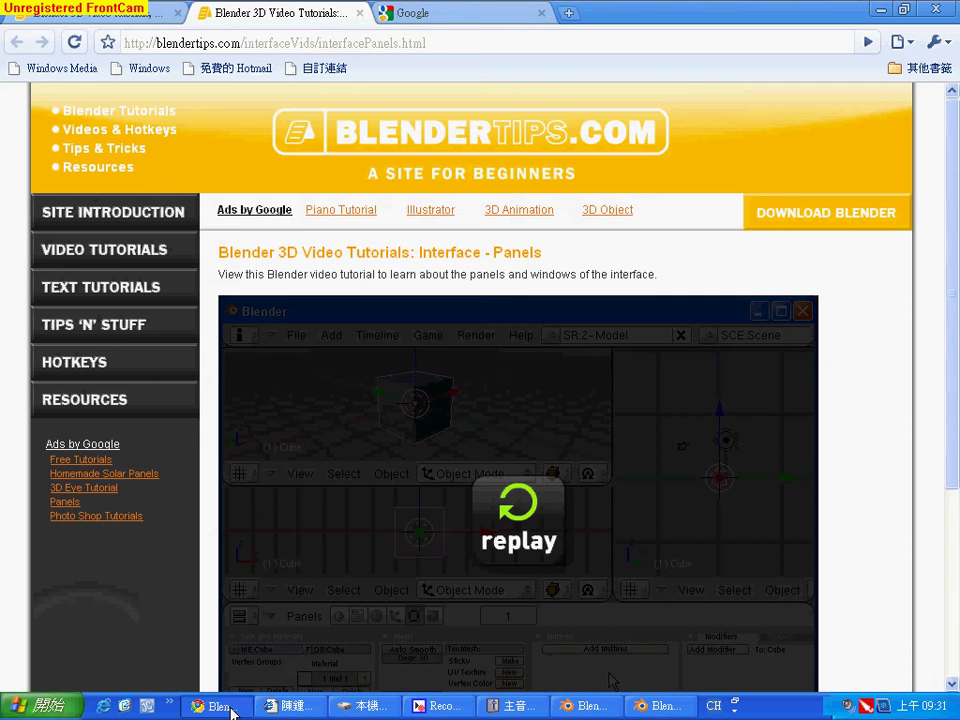
{"action": "left_click", "coordinate": [20, 44]}
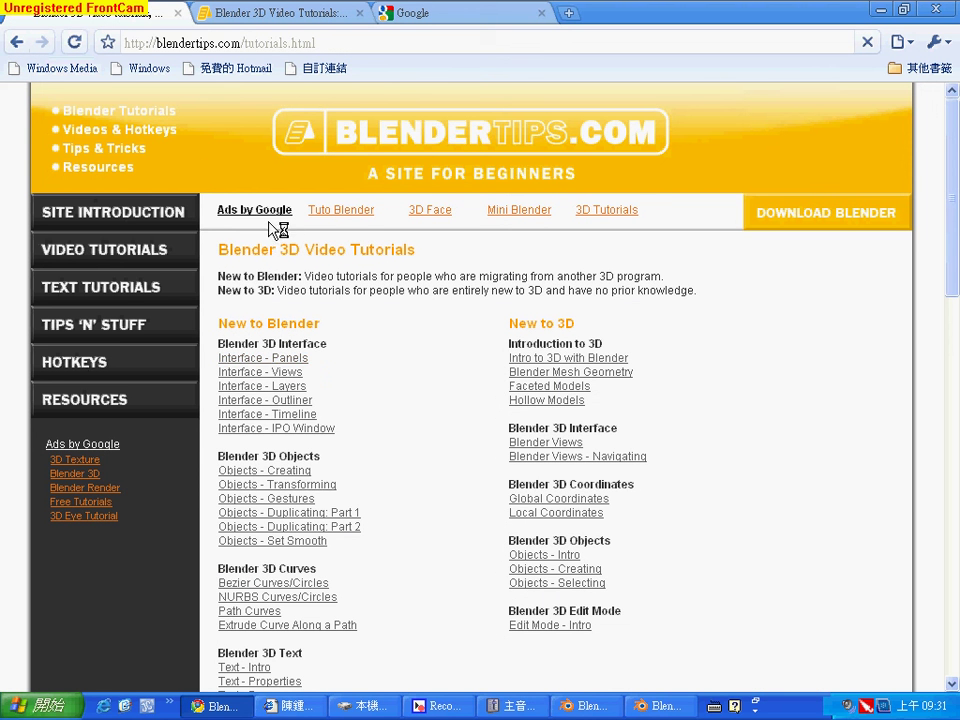
{"action": "left_click", "coordinate": [17, 43]}
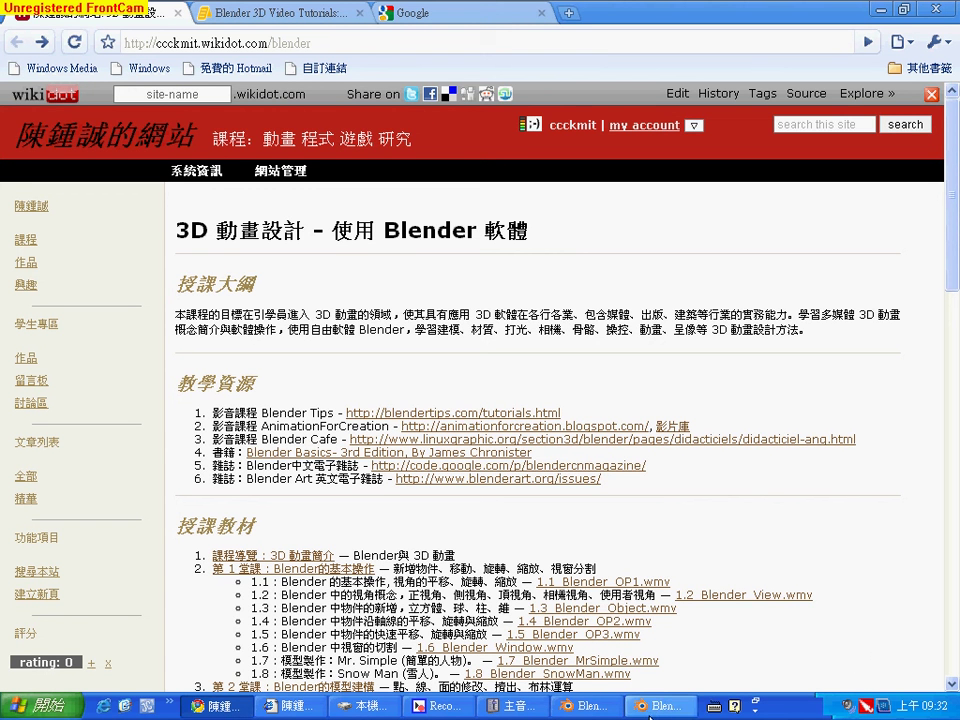
{"action": "left_click", "coordinate": [653, 710]}
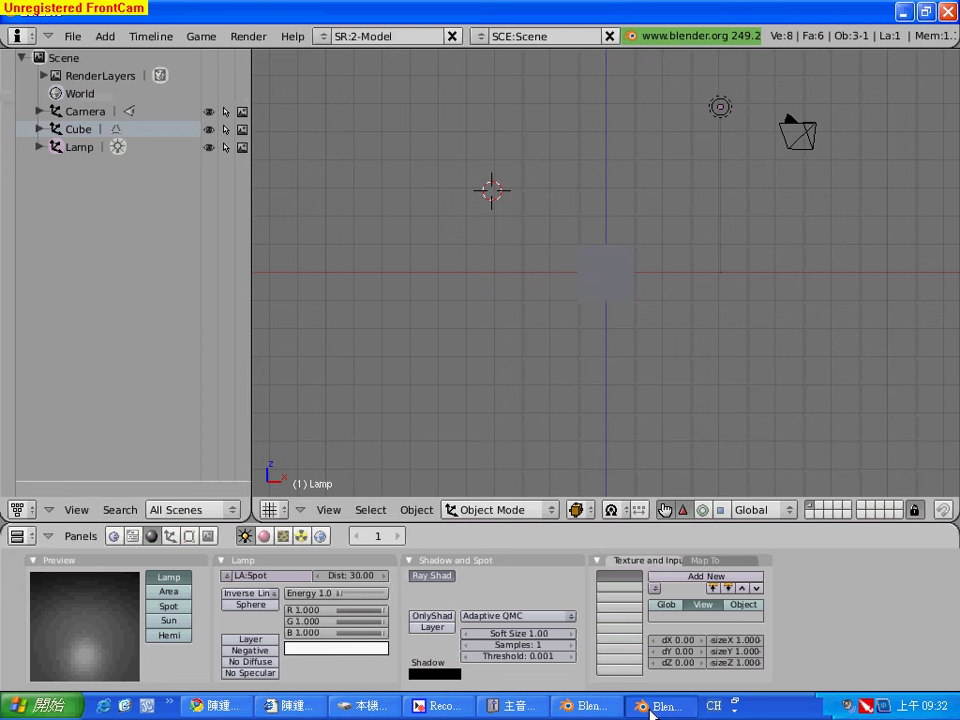
{"action": "left_click", "coordinate": [653, 710]}
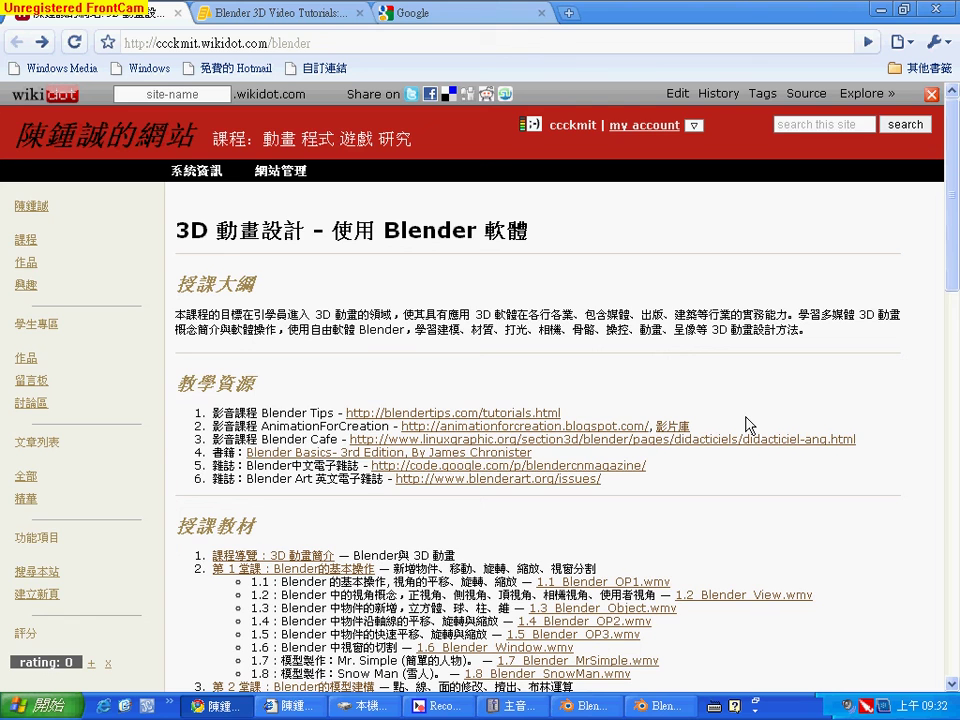
{"action": "left_click_drag", "start_coordinate": [950, 230], "coordinate": [945, 500]}
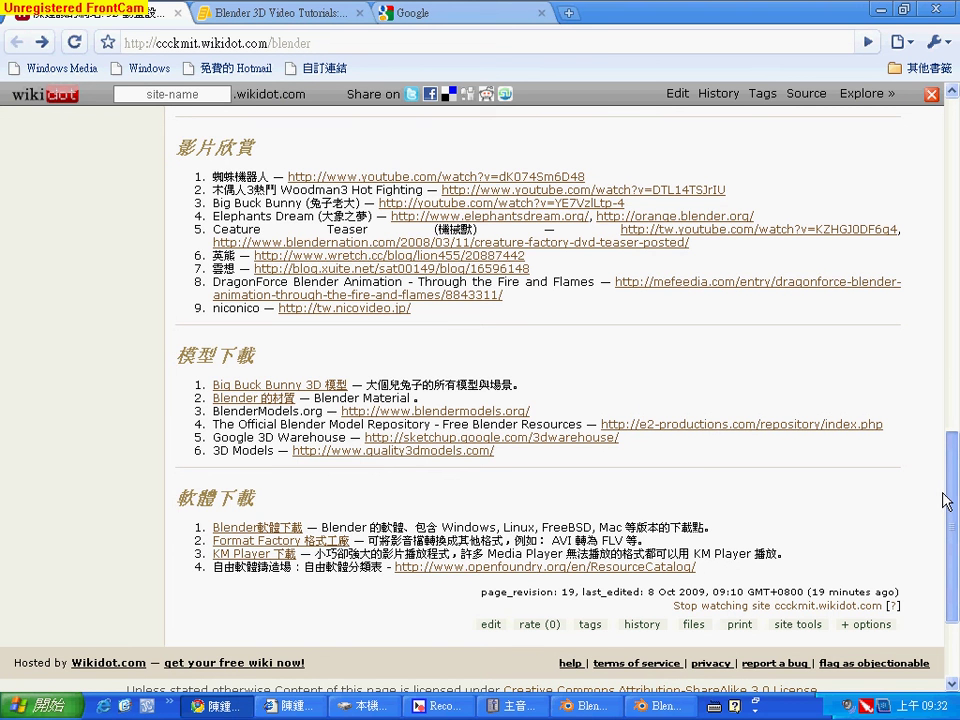
{"action": "left_click_drag", "start_coordinate": [946, 500], "coordinate": [947, 211]}
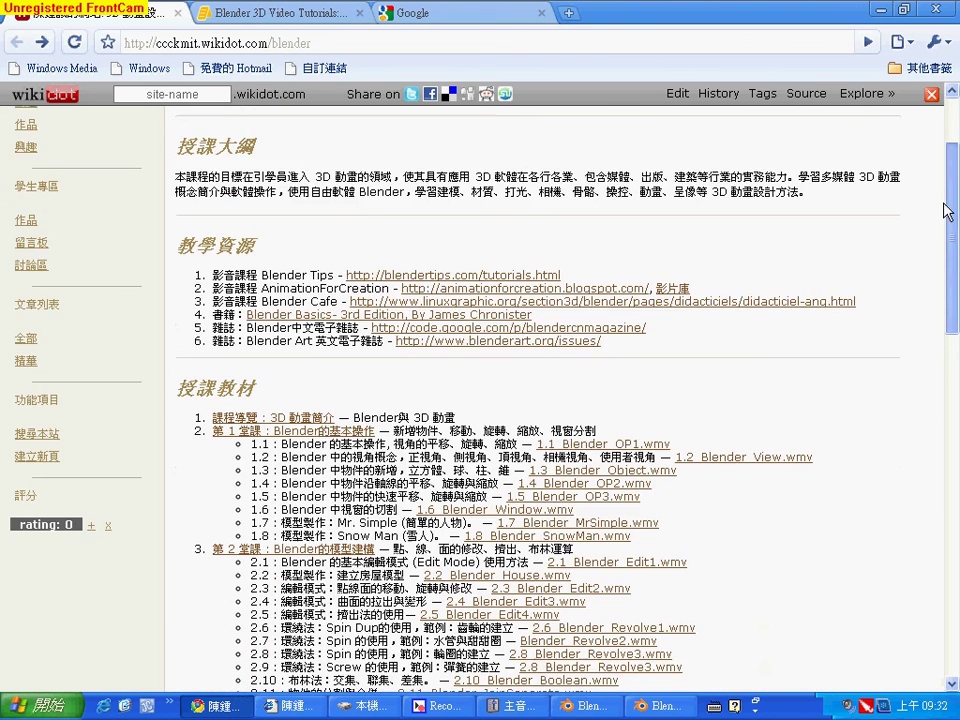